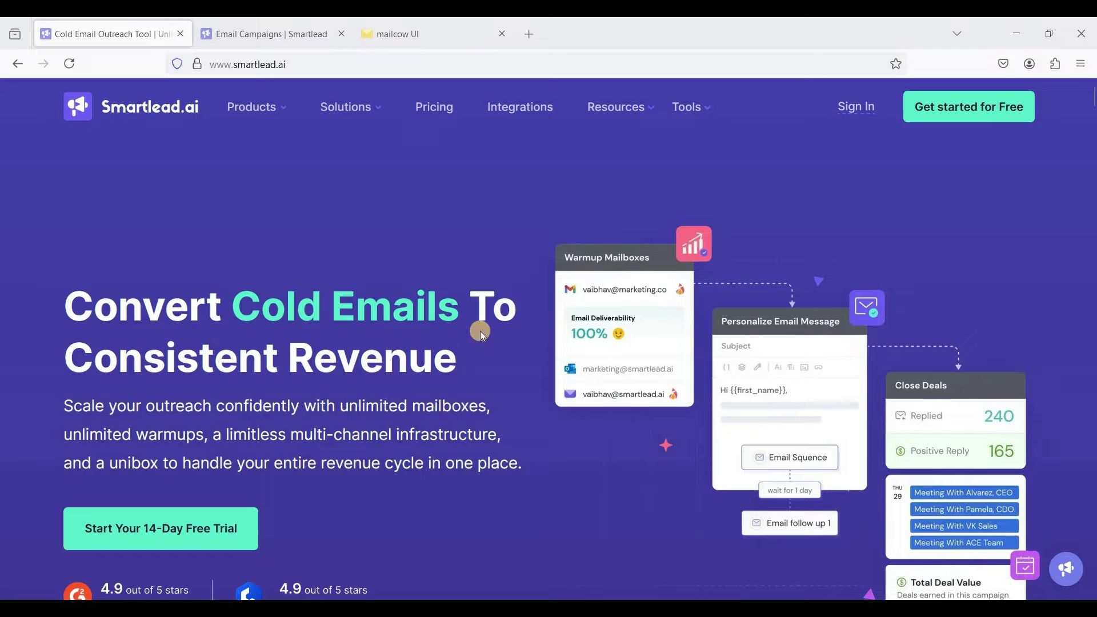
Go to the Email Accounts page from the Email Campaigns tab.
left_click(300, 33)
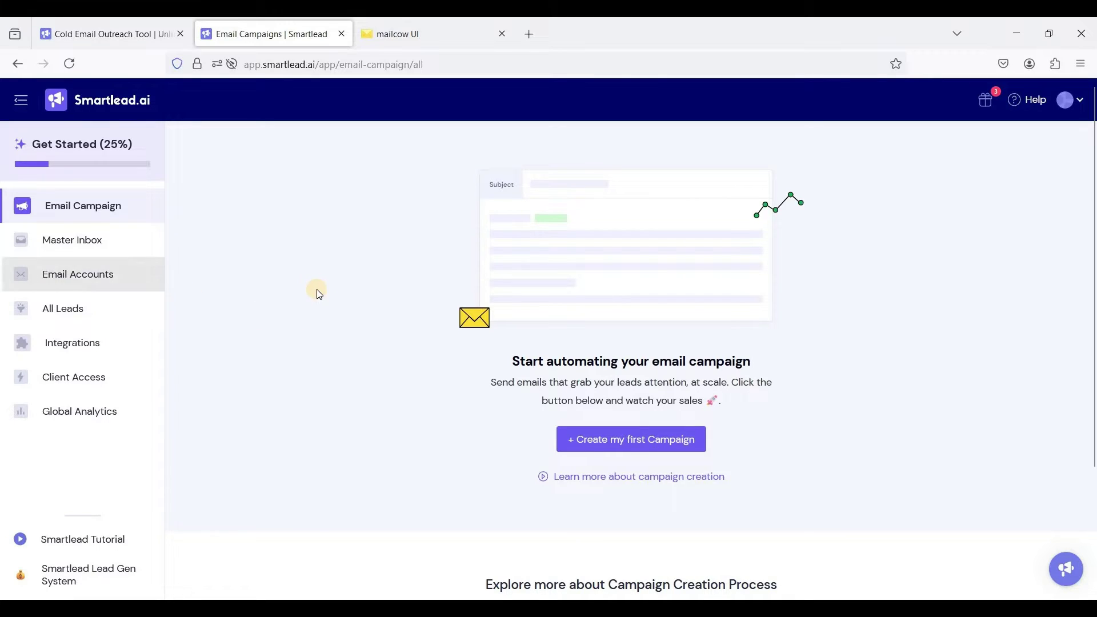
left_click(98, 275)
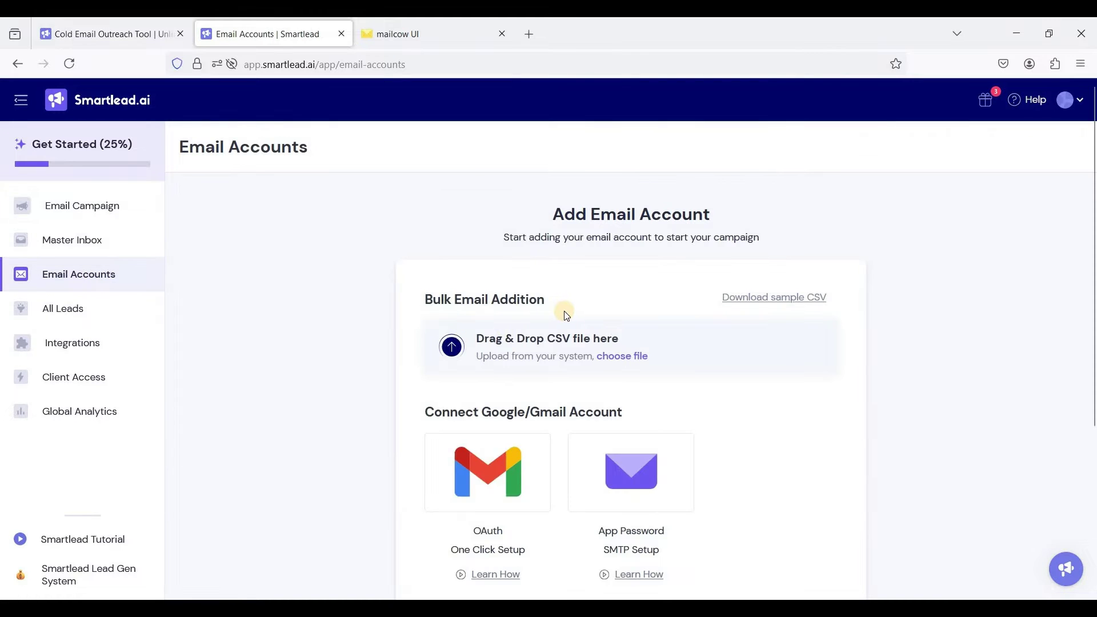
scroll(564, 313, "down", 2)
scroll(592, 326, "down", 2)
scroll(591, 335, "up", 3)
scroll(595, 331, "down", 3)
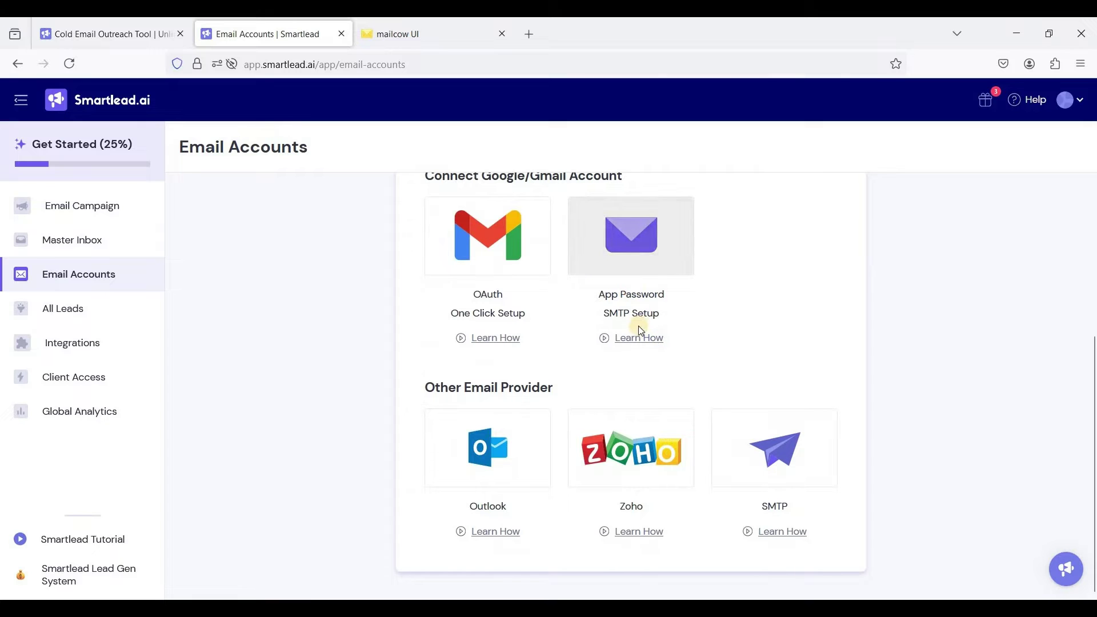
Start an App Password SMTP account, enter the sender name and copy the first mailbox address from mailcow.
left_click(626, 271)
left_click(435, 249)
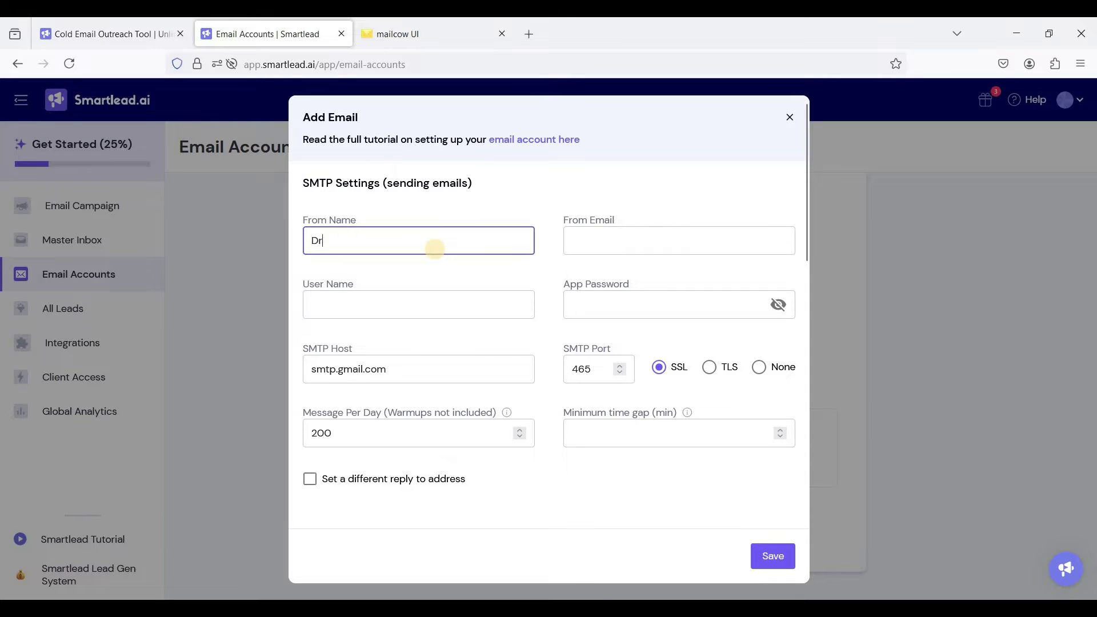
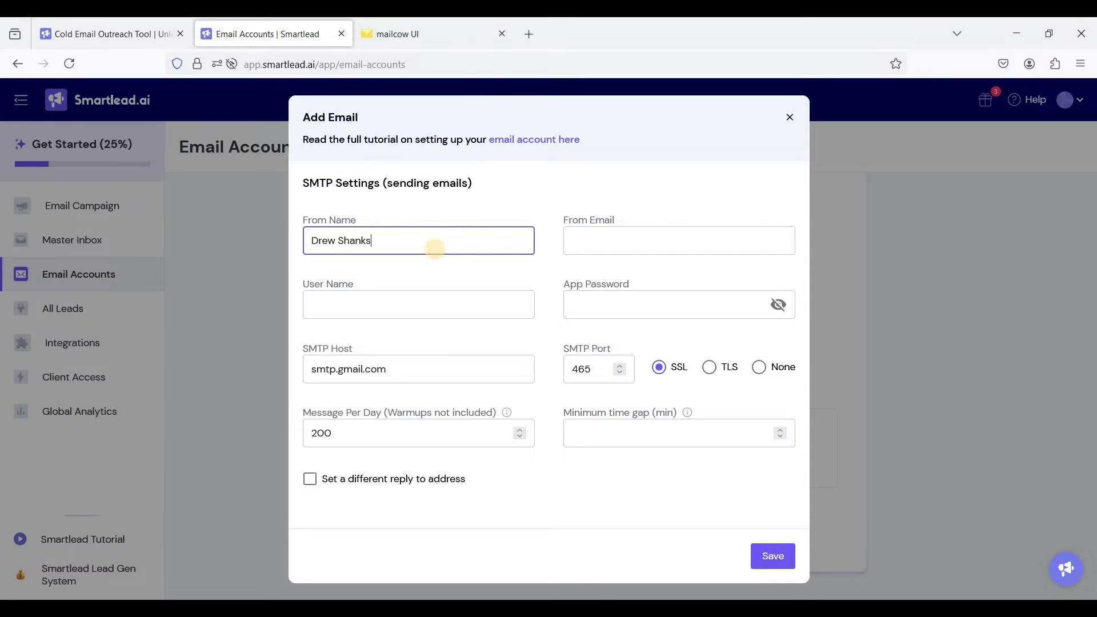
key("Tab")
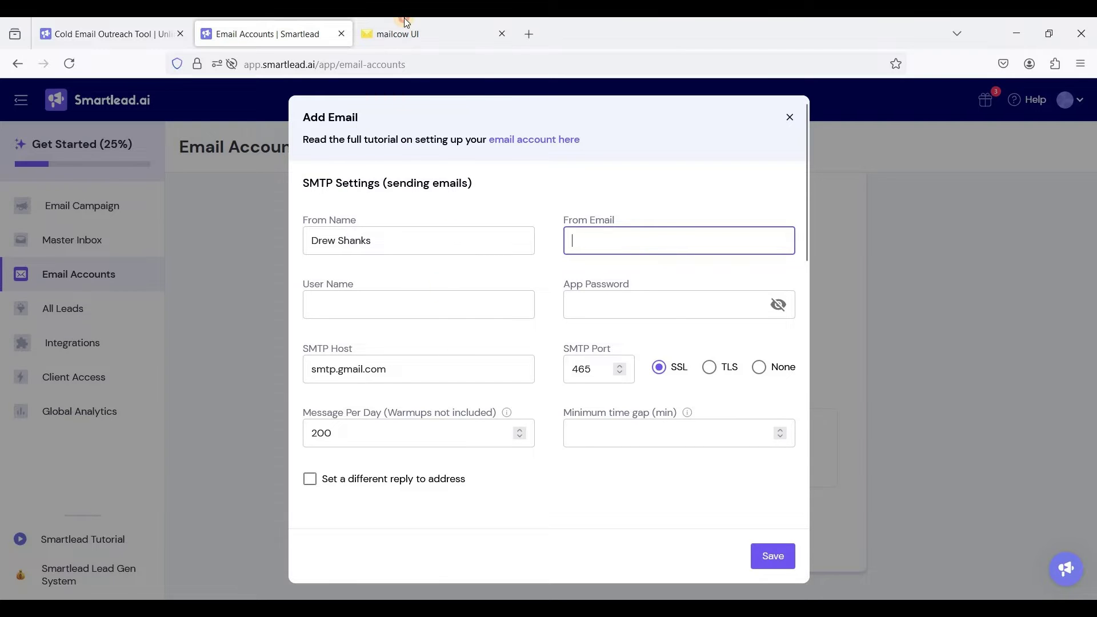
left_click(403, 34)
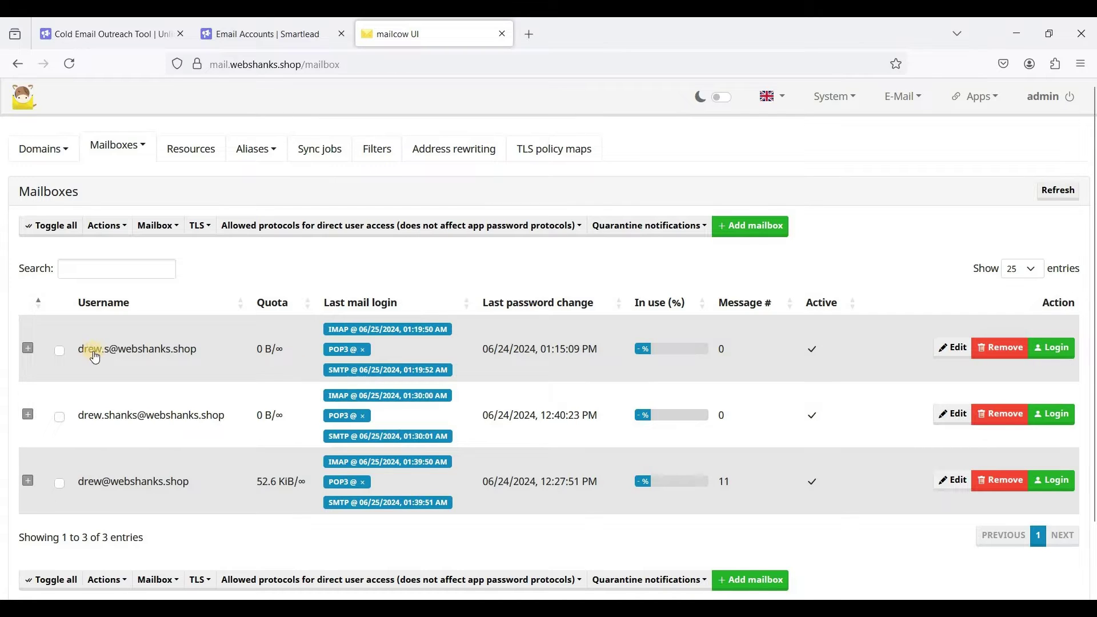
left_click_drag(78, 349, 277, 372)
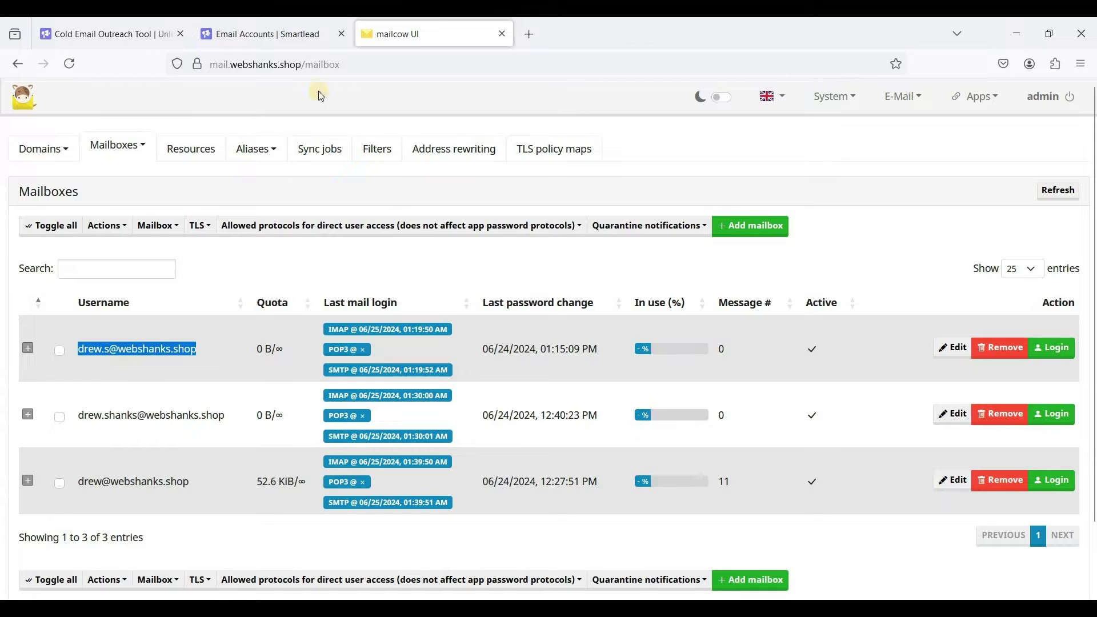
left_click(309, 25)
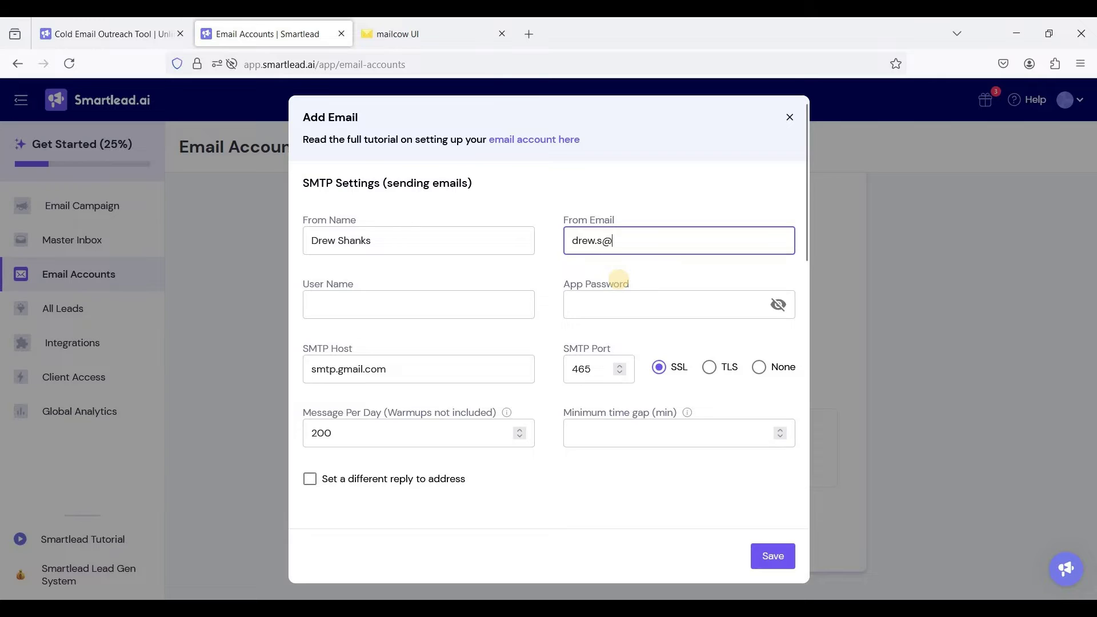
type("webshanks.shop")
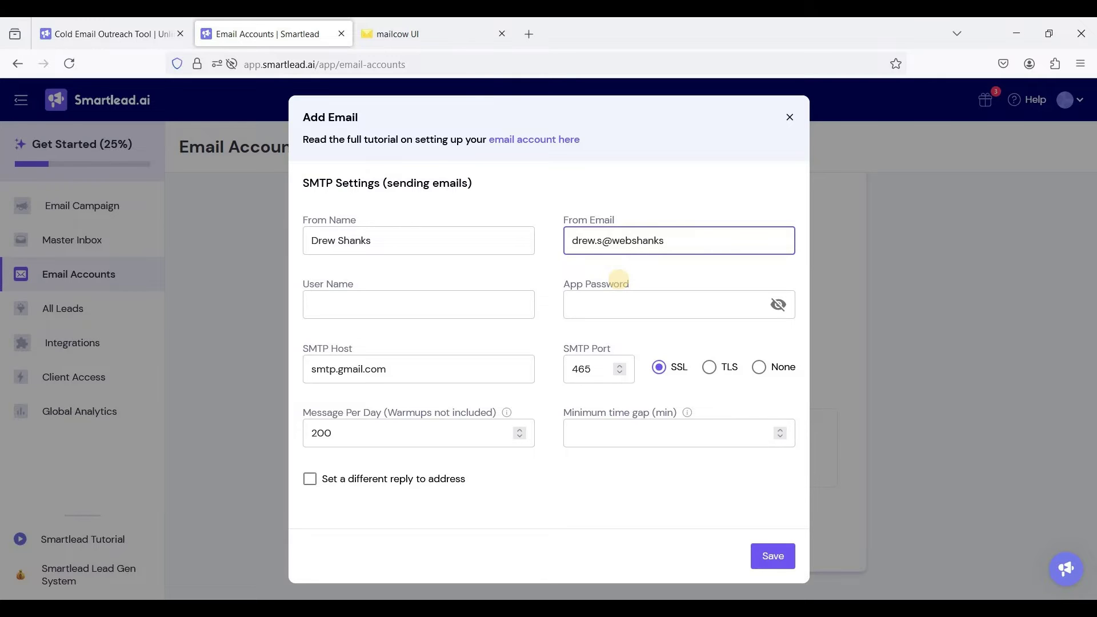
Fill in the login user name and paste the mailbox app password.
left_click(420, 300)
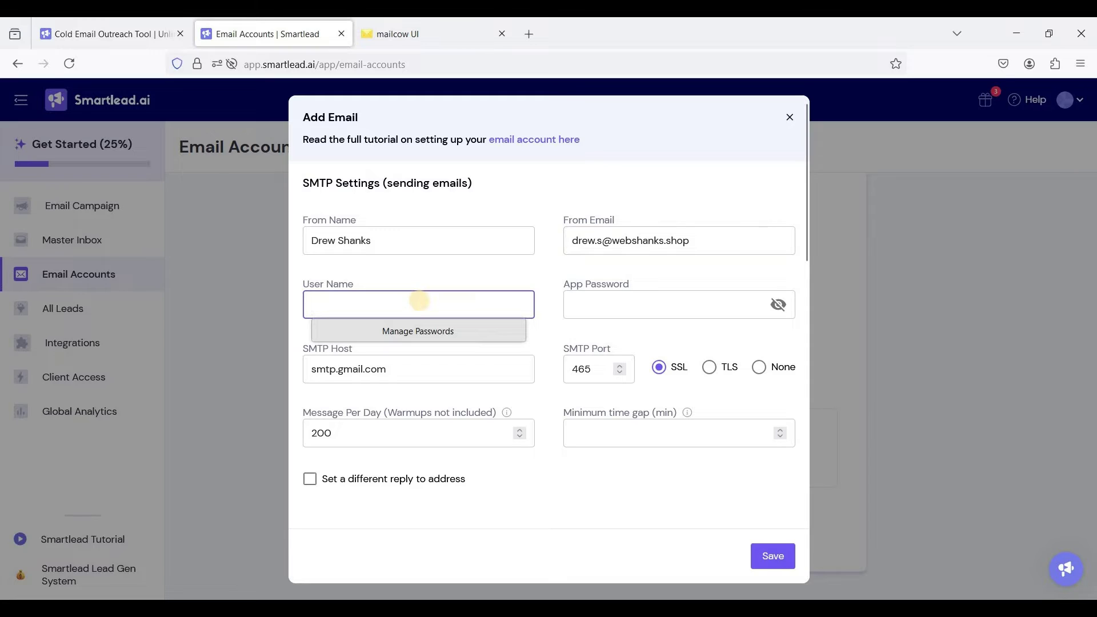
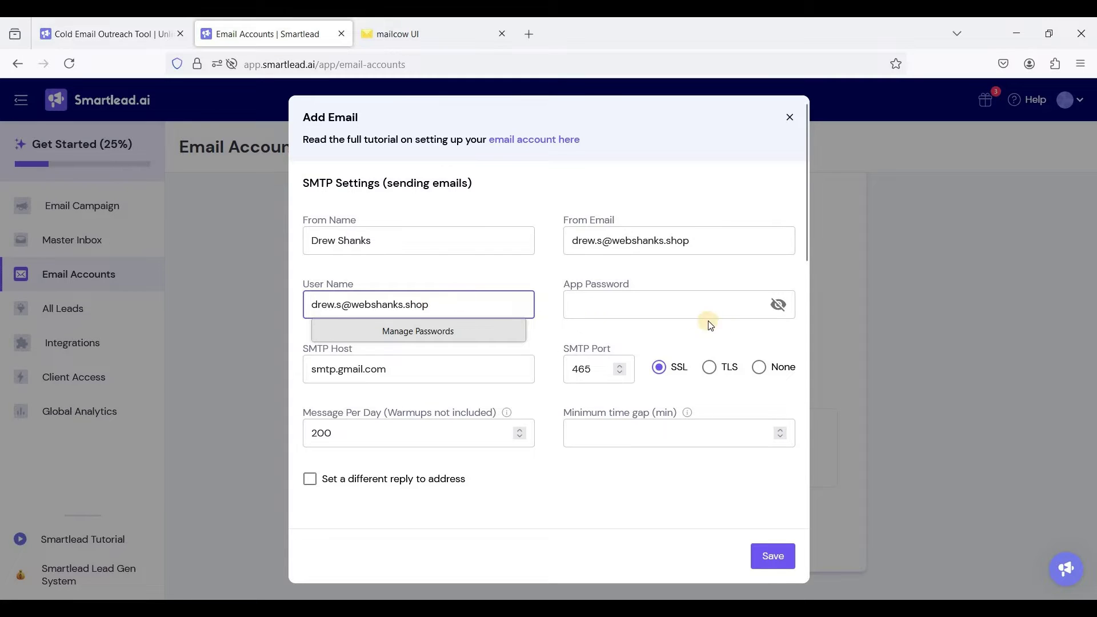
left_click(688, 313)
key("ctrl+v")
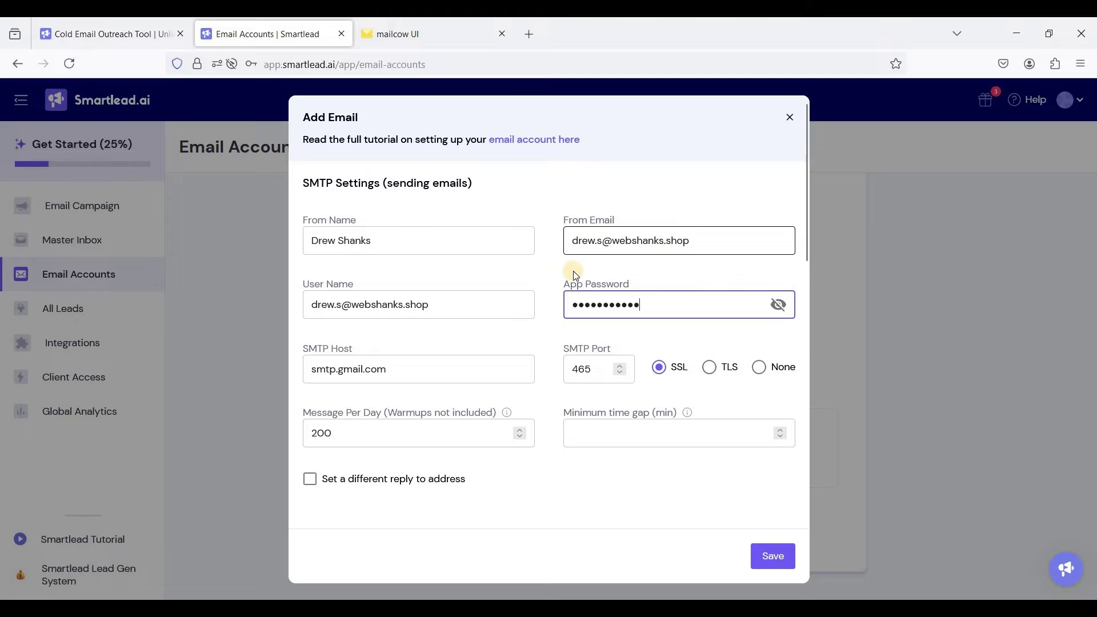
left_click_drag(461, 369, 231, 361)
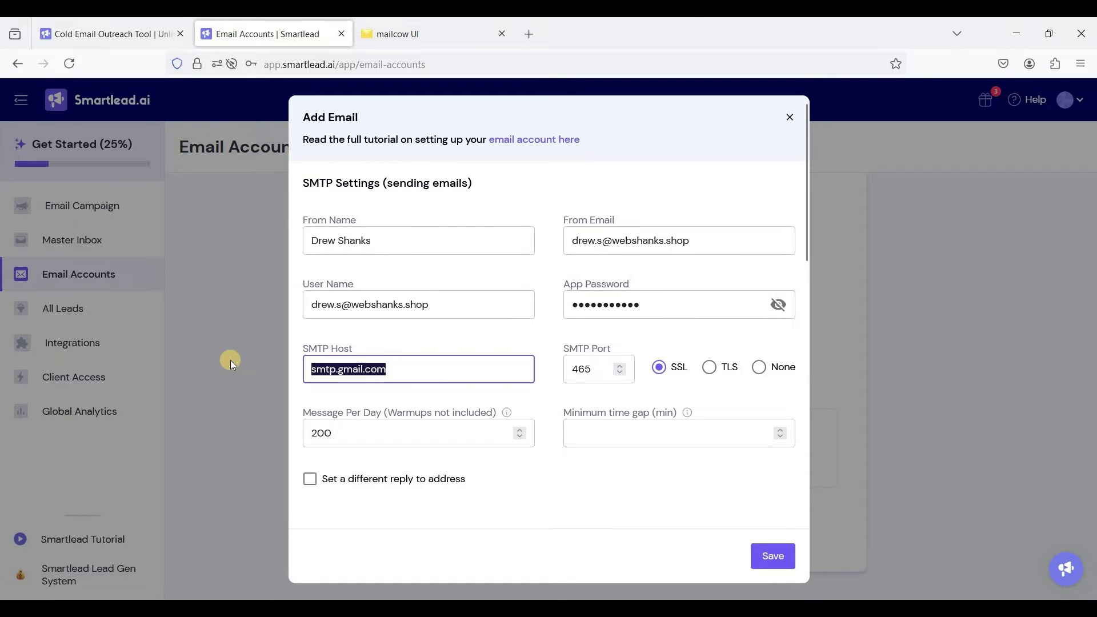
type("mail.webshanks.shop")
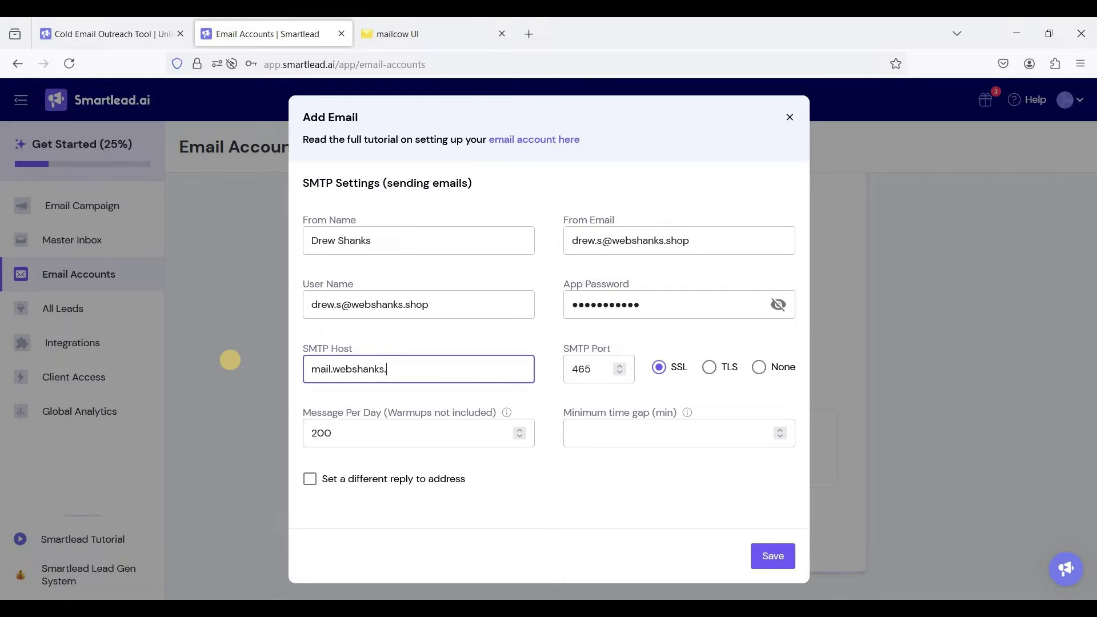
Set SMTP and IMAP hosts to mail.webshanks.shop, TLS on 587, 50 messages daily, 10-minute gap.
left_click(709, 369)
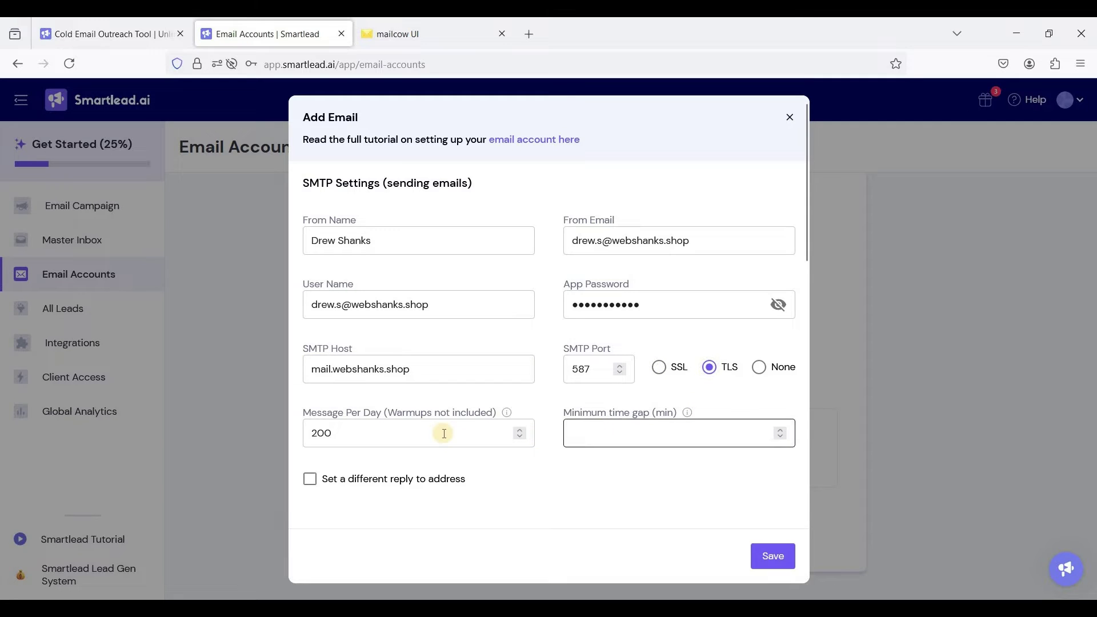
left_click_drag(319, 432, 419, 431)
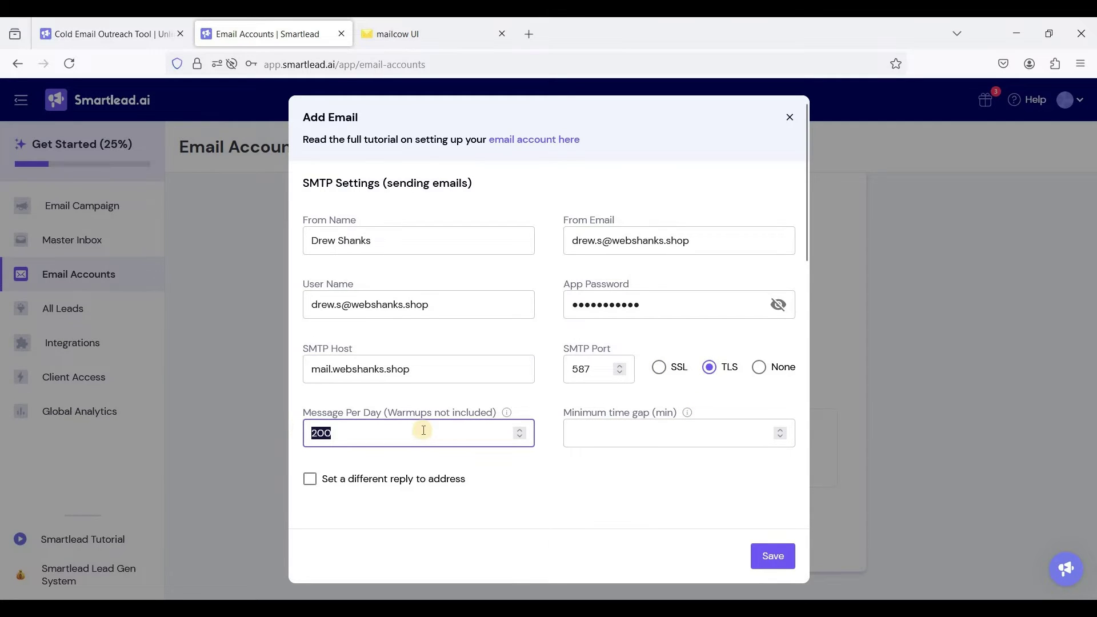
type("50")
key("Tab")
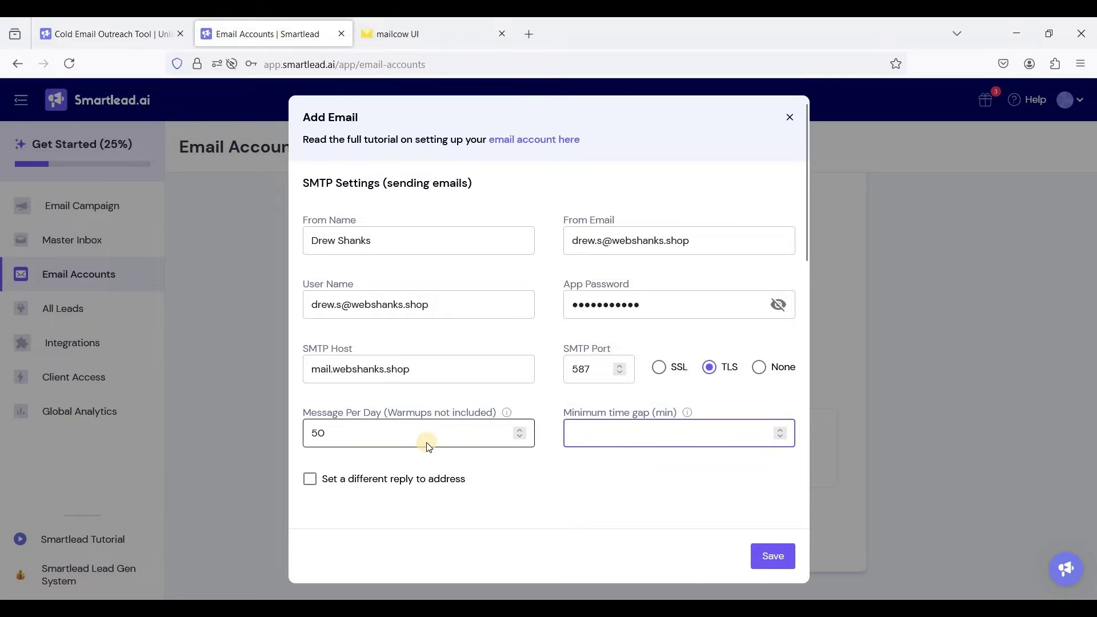
scroll(426, 442, "down", 2)
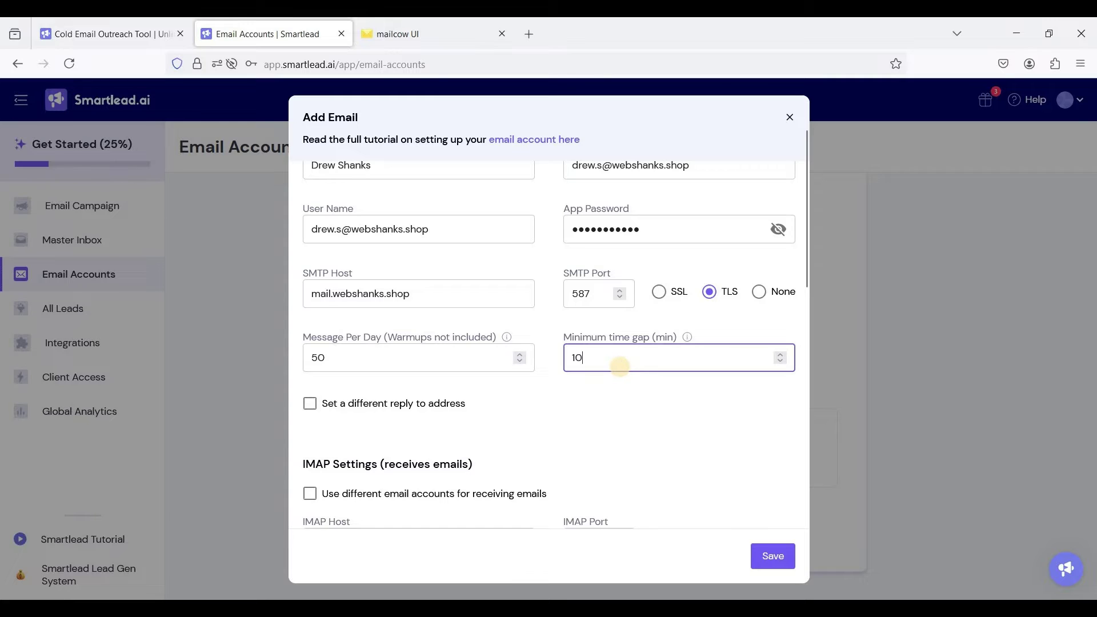
left_click(560, 411)
scroll(480, 360, "down", 3)
scroll(368, 343, "down", 1)
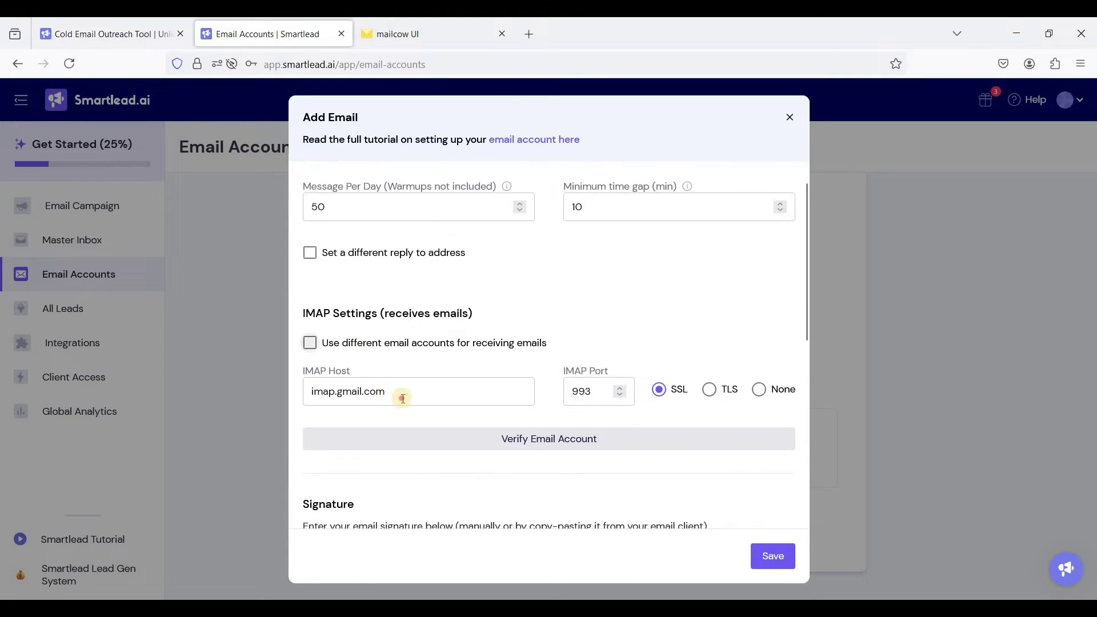
left_click_drag(402, 398, 317, 401)
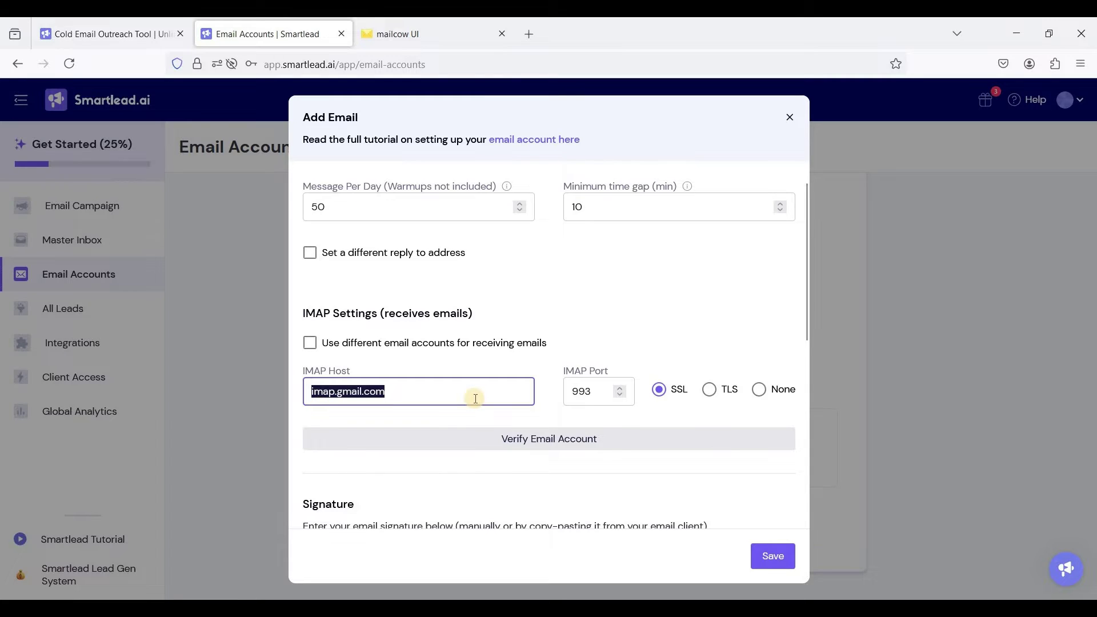
type("mail.webshanks.shop")
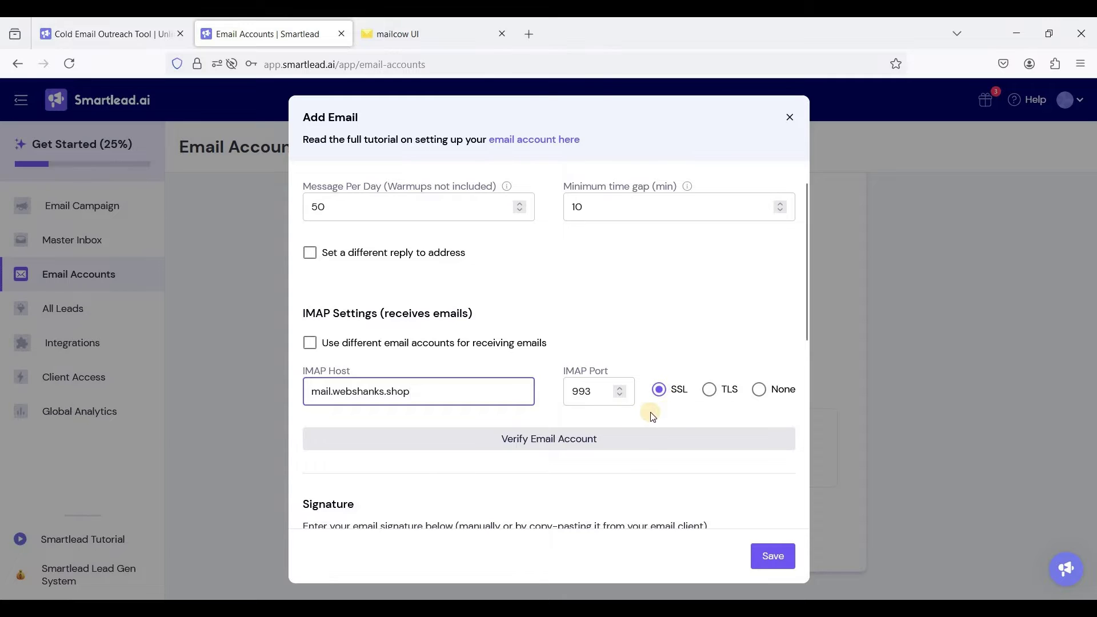
scroll(655, 412, "down", 2)
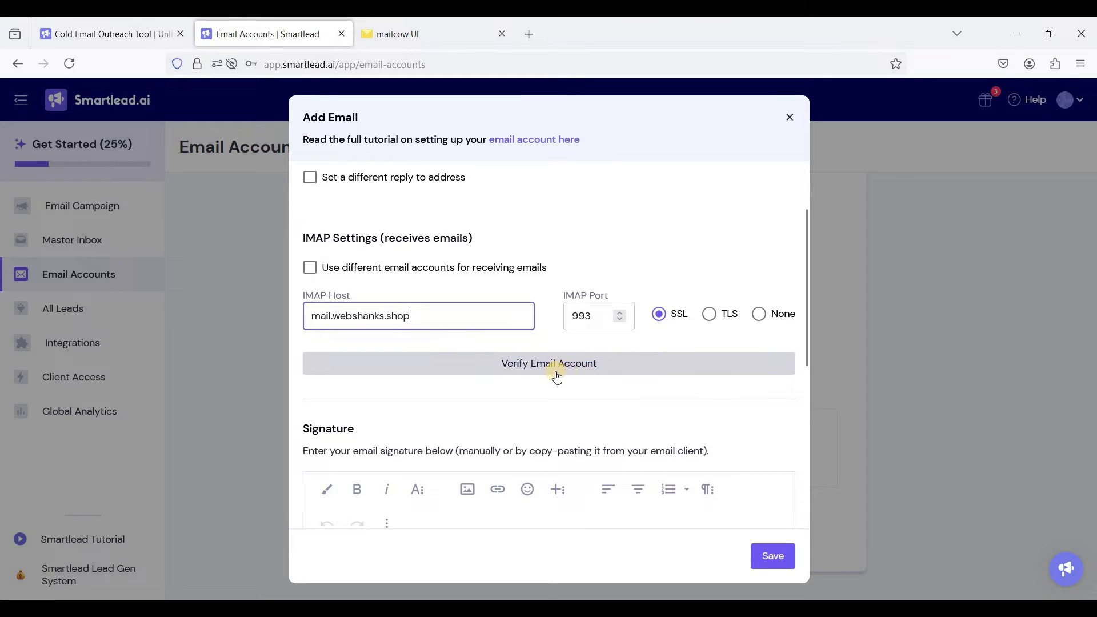
left_click(589, 367)
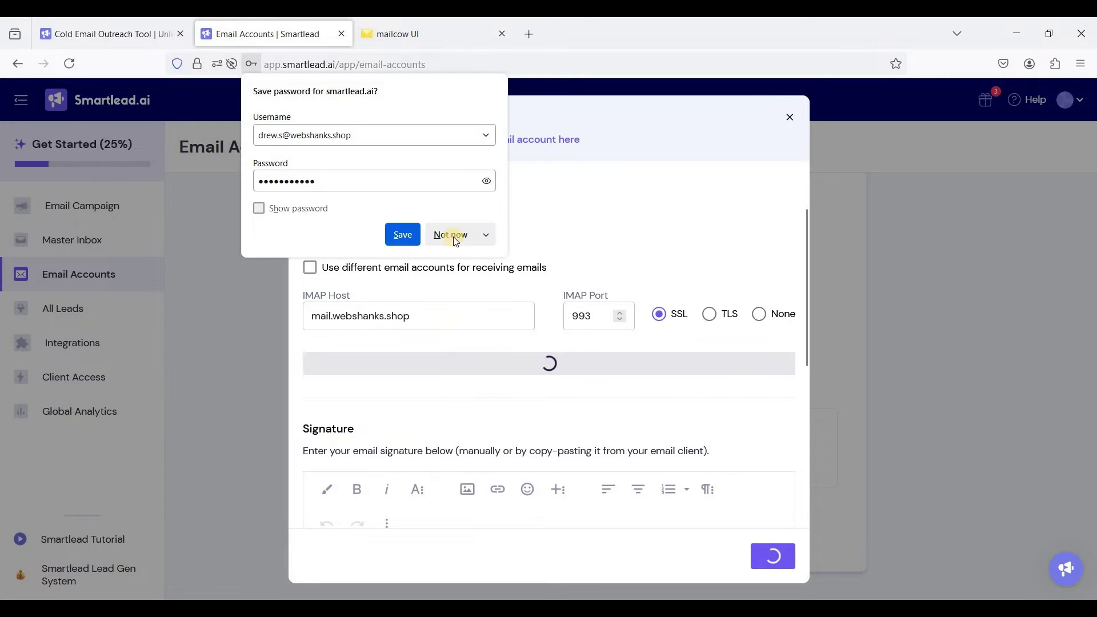
left_click(453, 238)
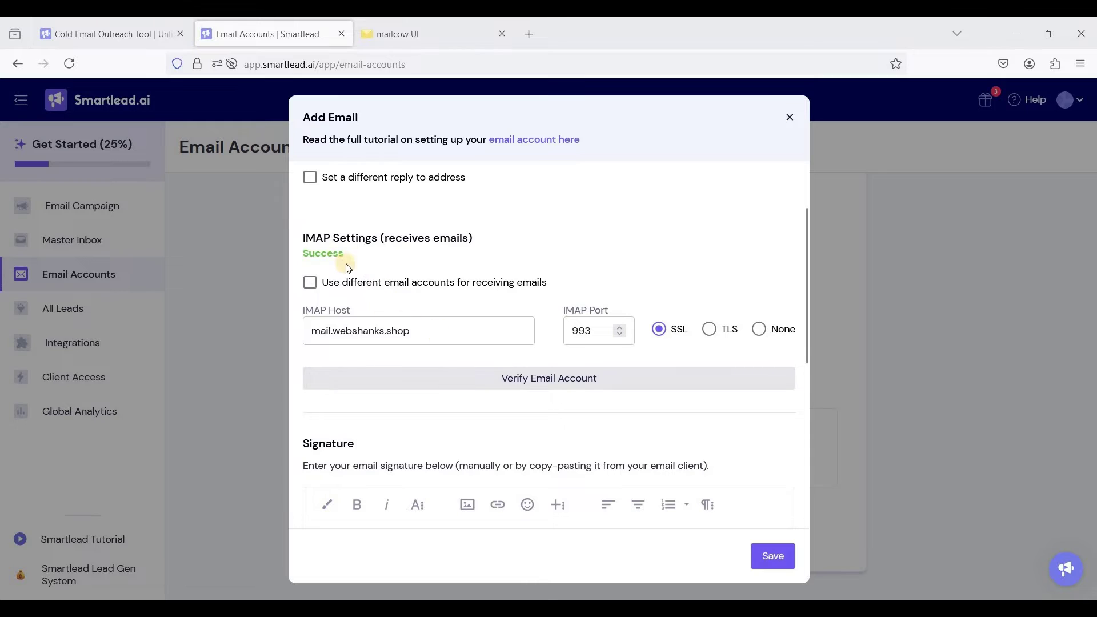
scroll(592, 388, "down", 1)
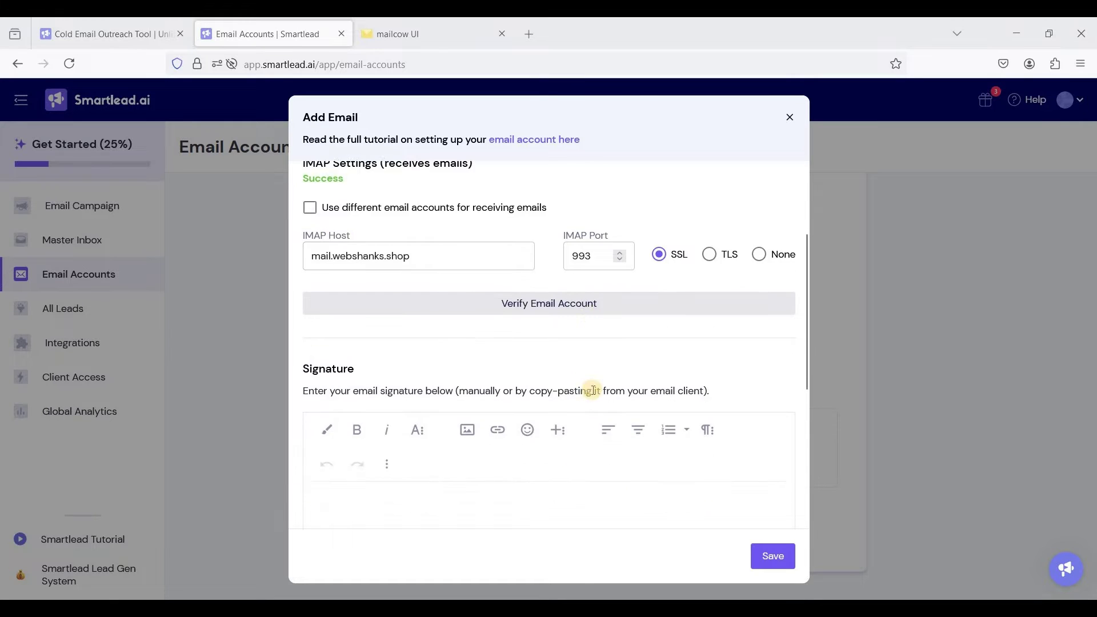
scroll(593, 390, "down", 1)
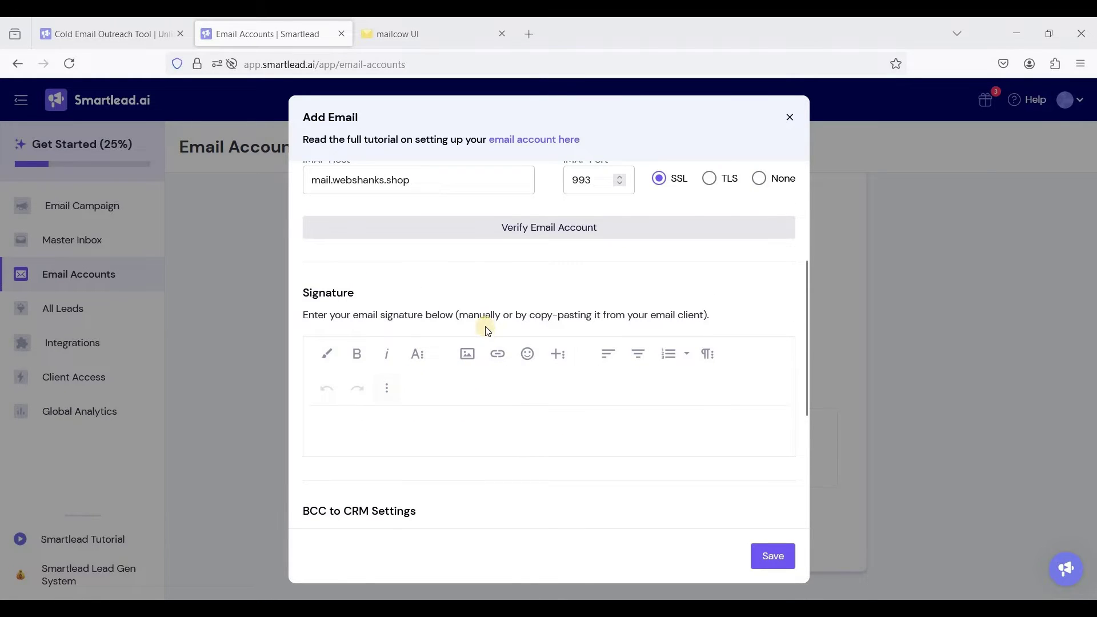
scroll(549, 394, "down", 1)
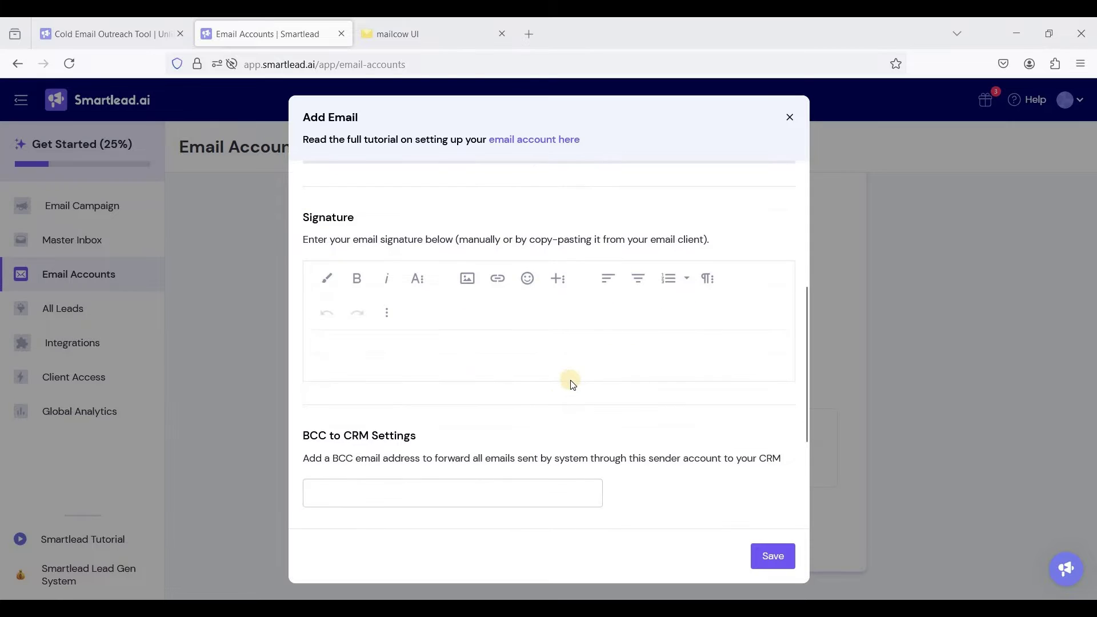
scroll(549, 382, "down", 1)
scroll(532, 382, "down", 2)
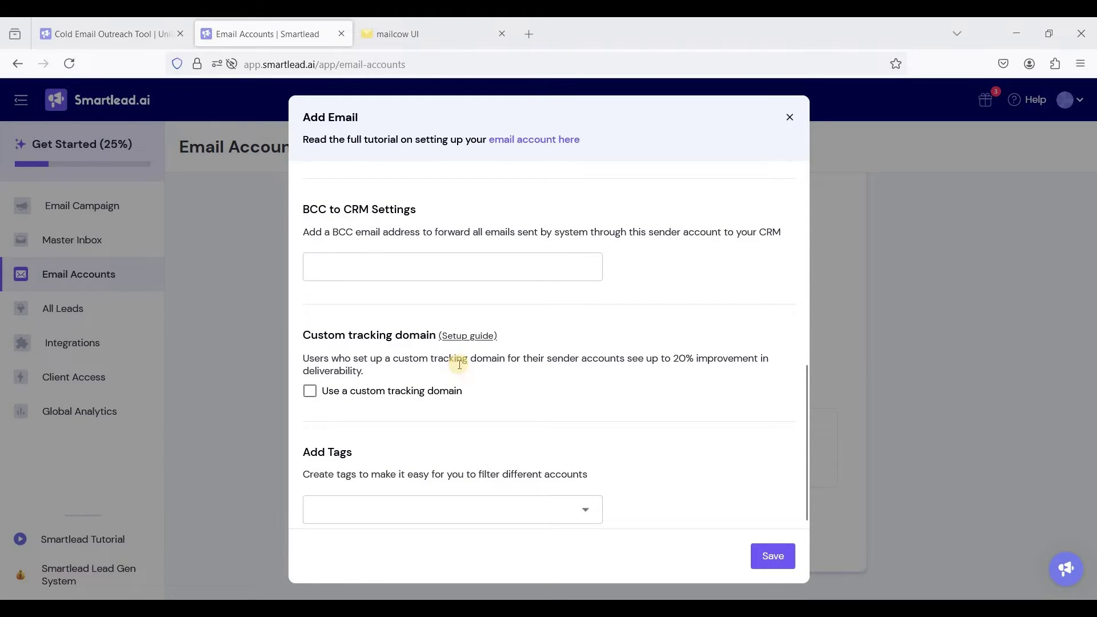
left_click(776, 556)
scroll(762, 472, "down", 1)
left_click(779, 559)
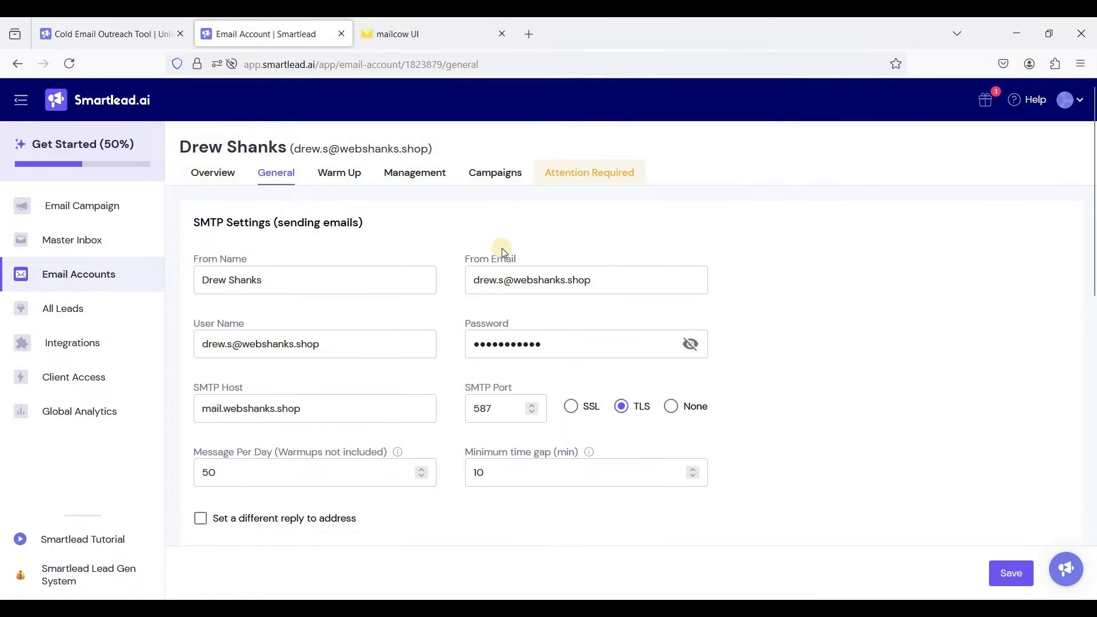
View the Attention Required DNS warnings showing DKIM missing, then go to mailcow.
left_click(592, 176)
left_click(444, 239)
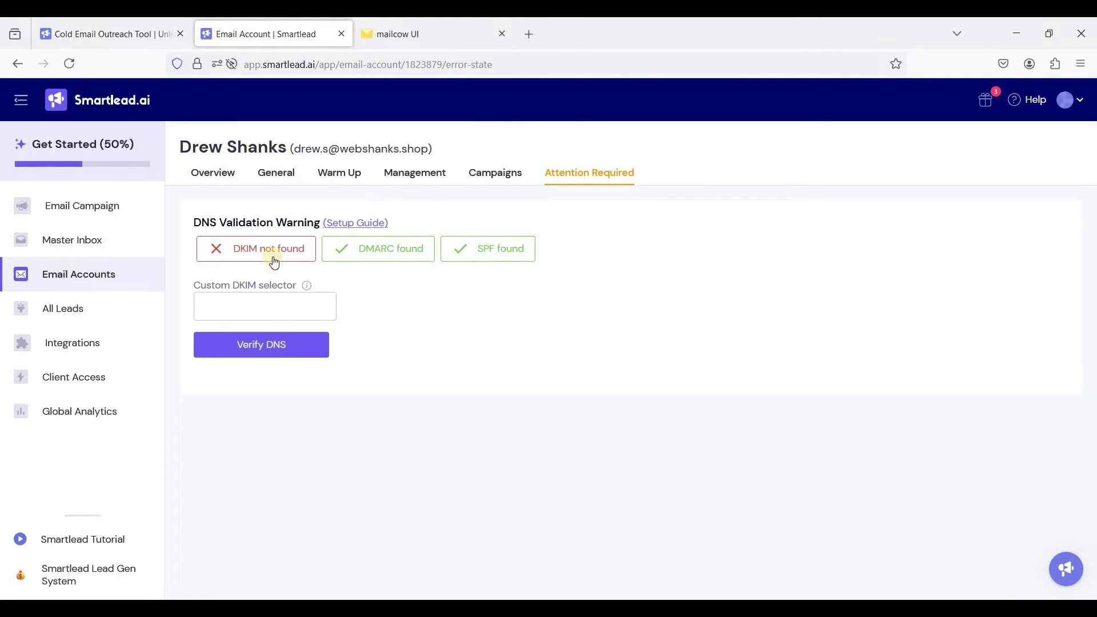
left_click(257, 307)
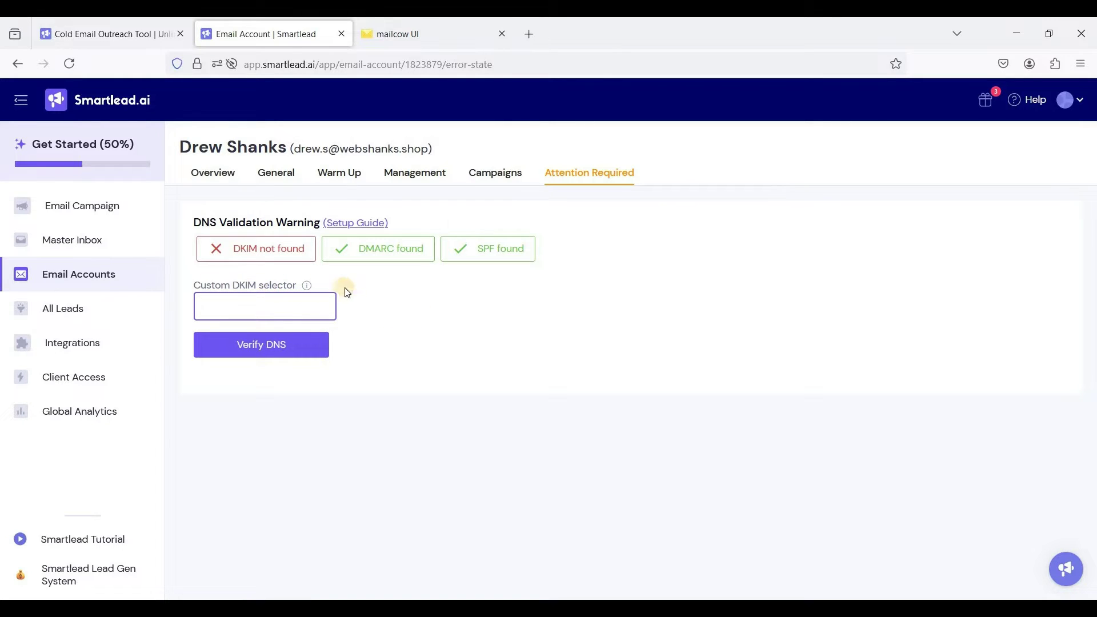
left_click(433, 18)
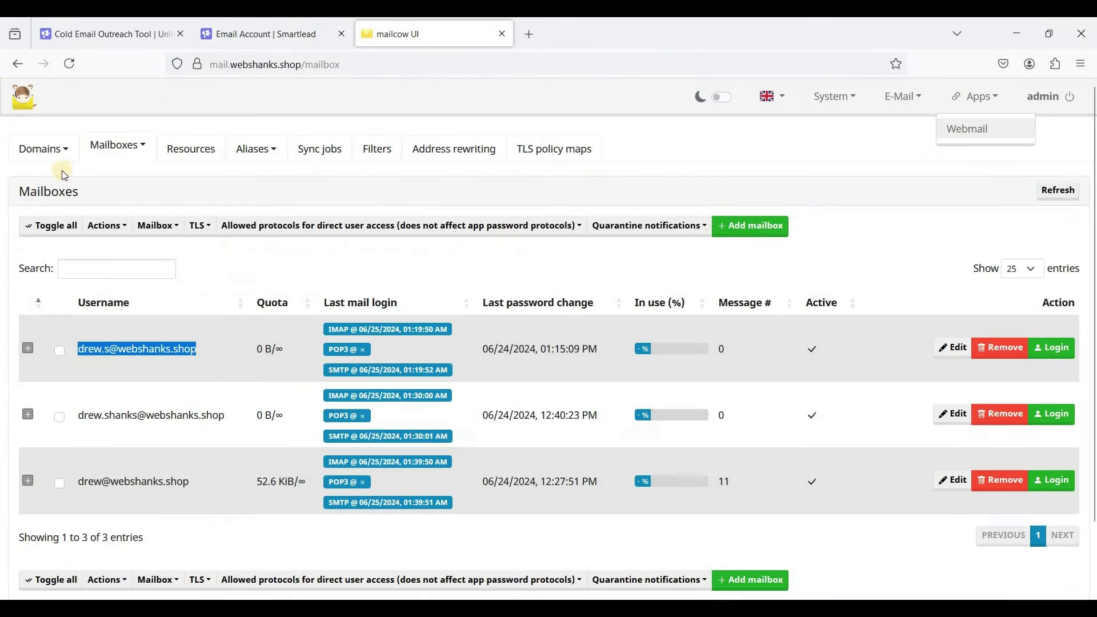
Show the webshanks.shop DNS records in mailcow and select the 'dkim' selector name.
left_click(26, 159)
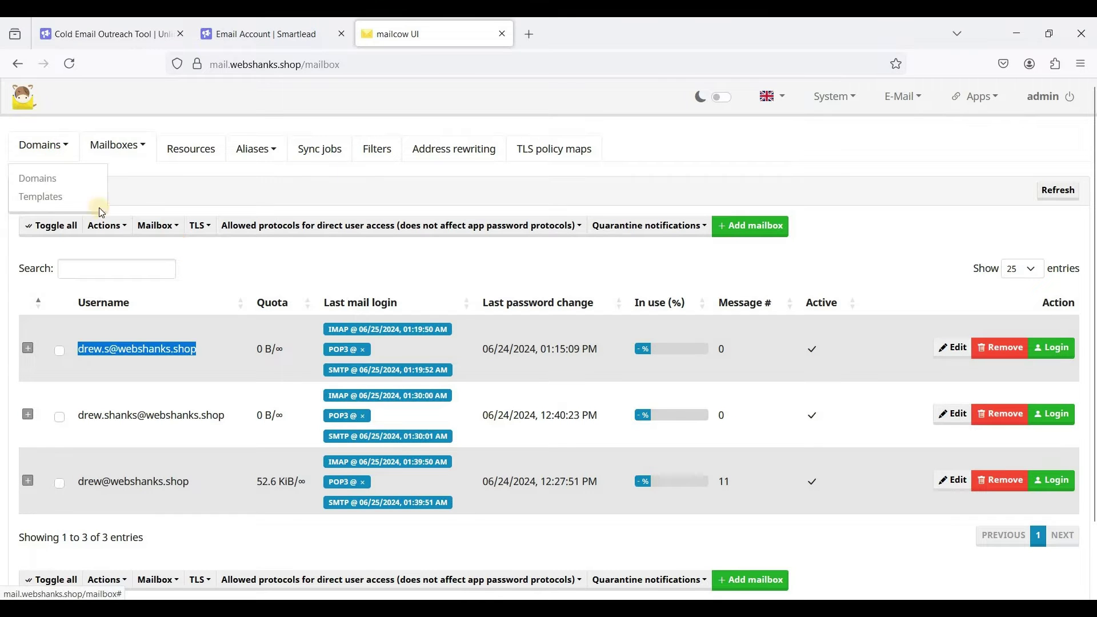
right_click(46, 185)
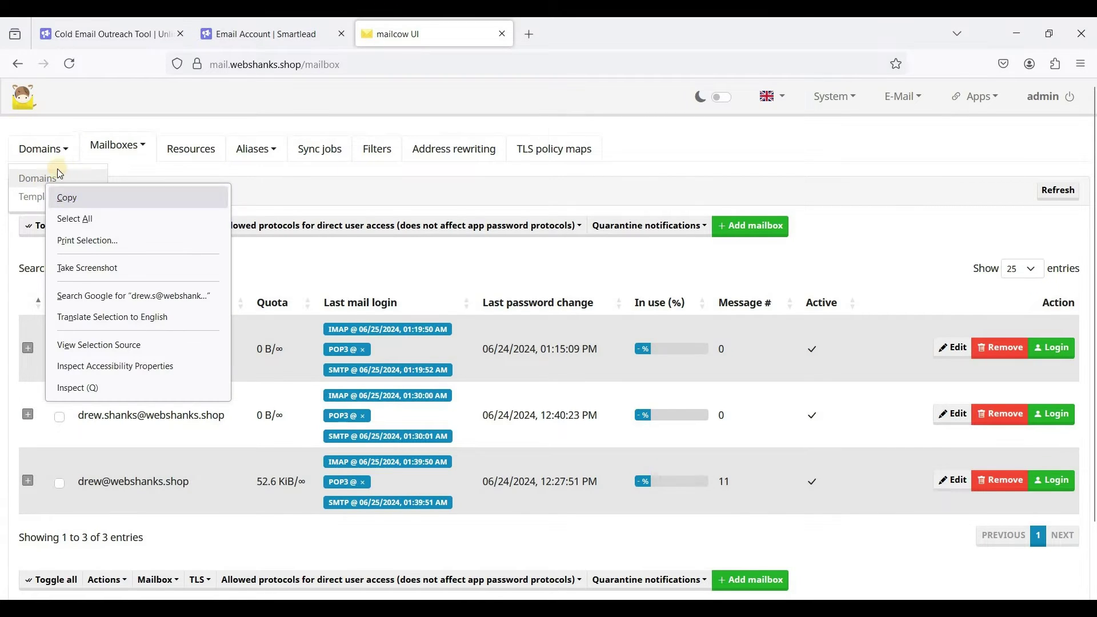
left_click(37, 178)
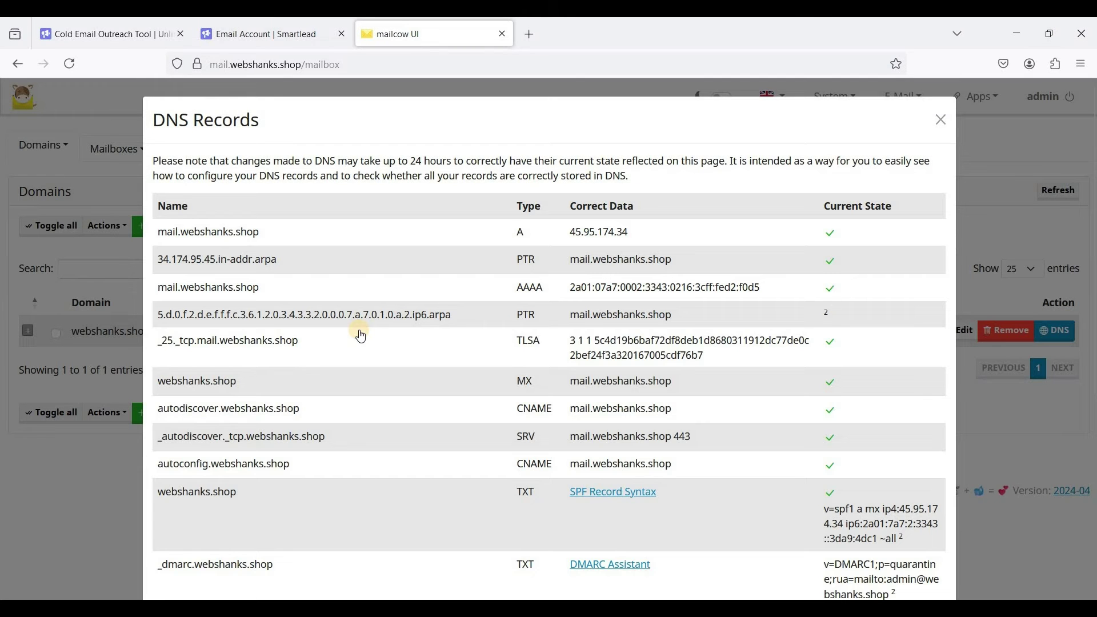
scroll(360, 335, "down", 2)
scroll(343, 351, "down", 2)
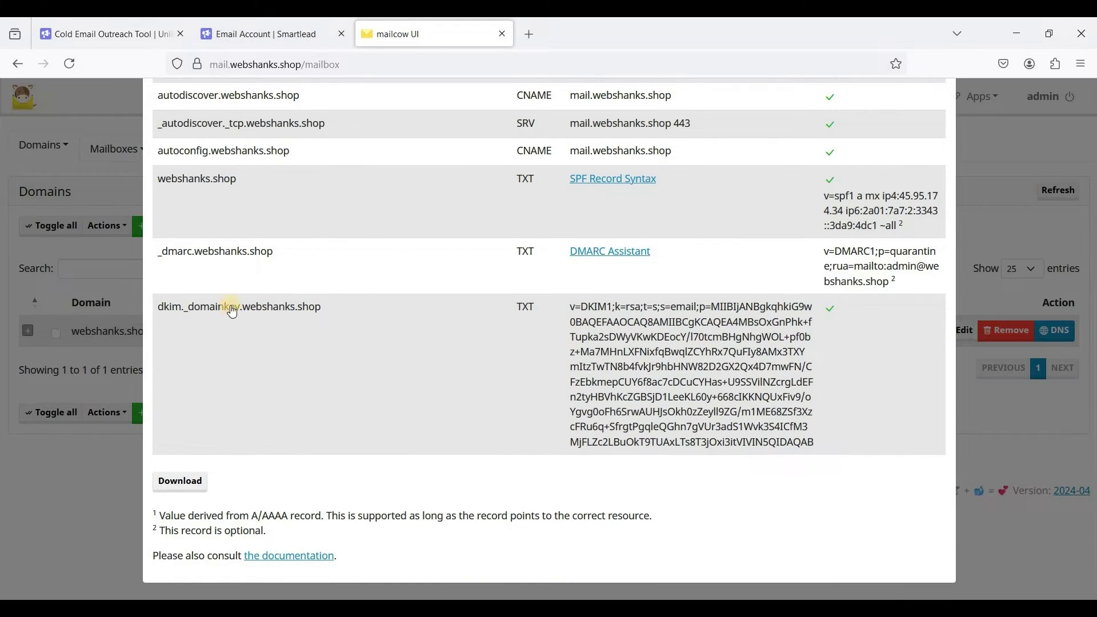
double_click(169, 306)
Enter 'dkim' as the custom DKIM selector and run Verify DNS successfully.
left_click(249, 35)
type("dkim")
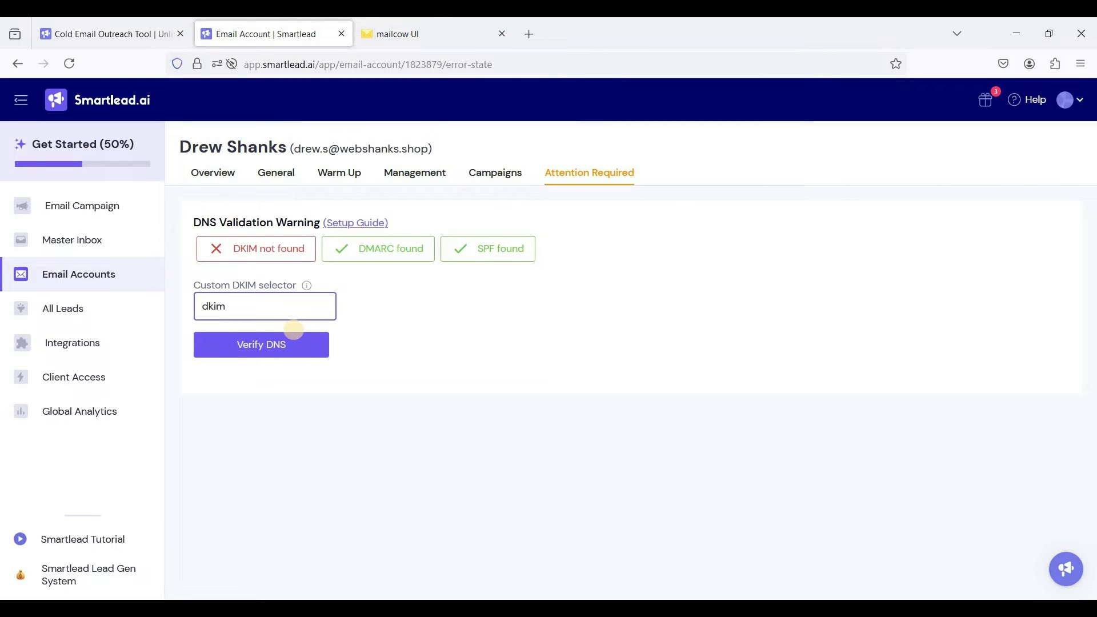
left_click(274, 352)
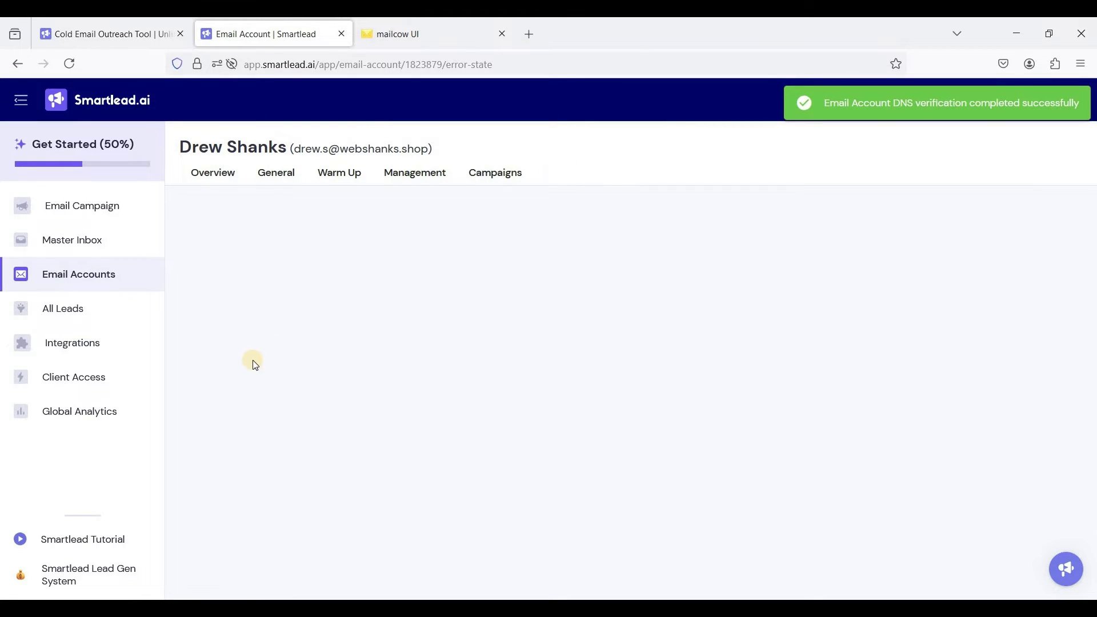
left_click(98, 274)
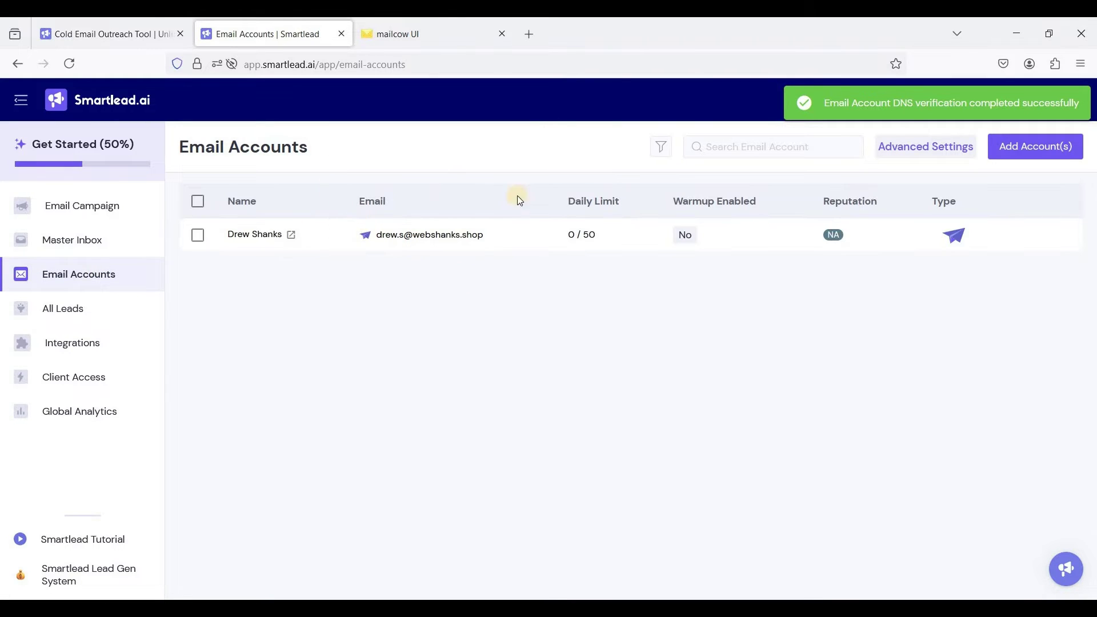
Add another account with App Password SMTP setup and return to the mailcow mailbox list.
left_click(1050, 147)
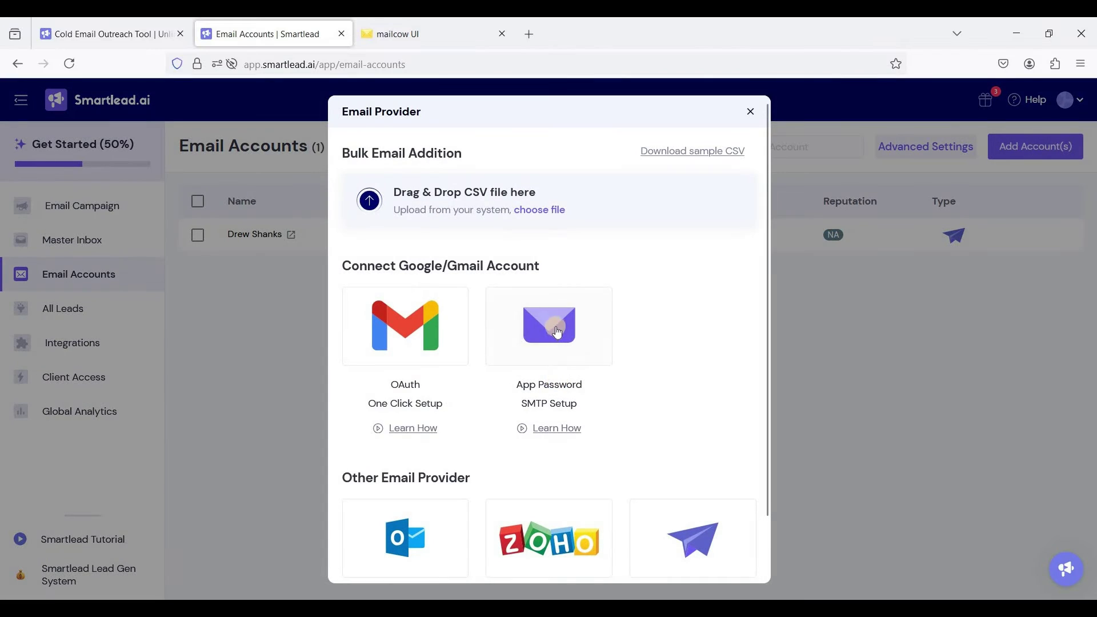
left_click(548, 332)
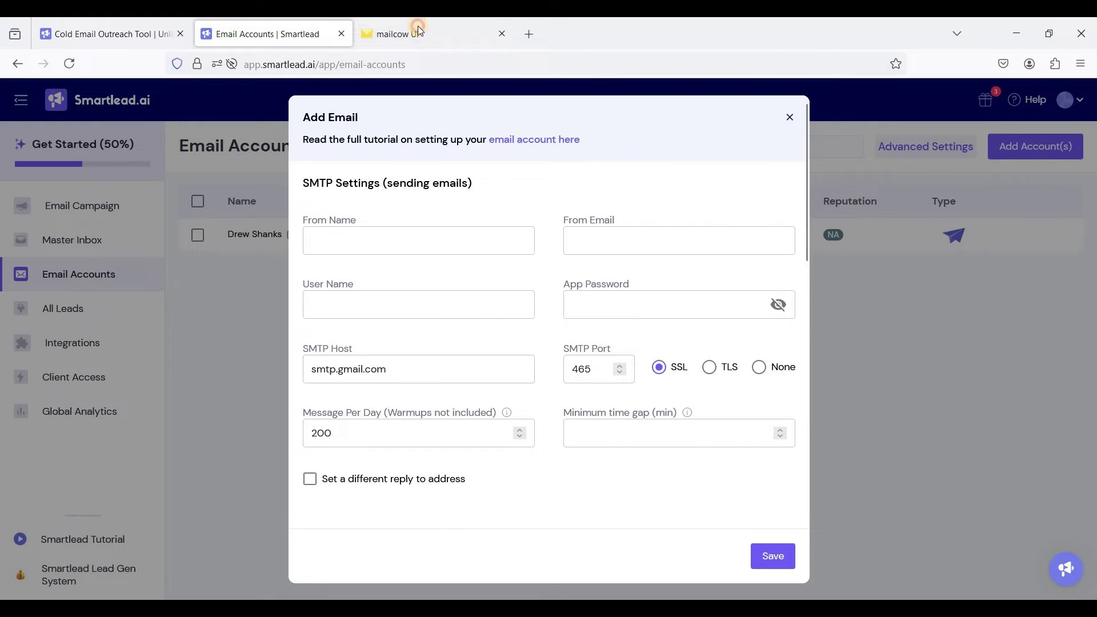
left_click(418, 26)
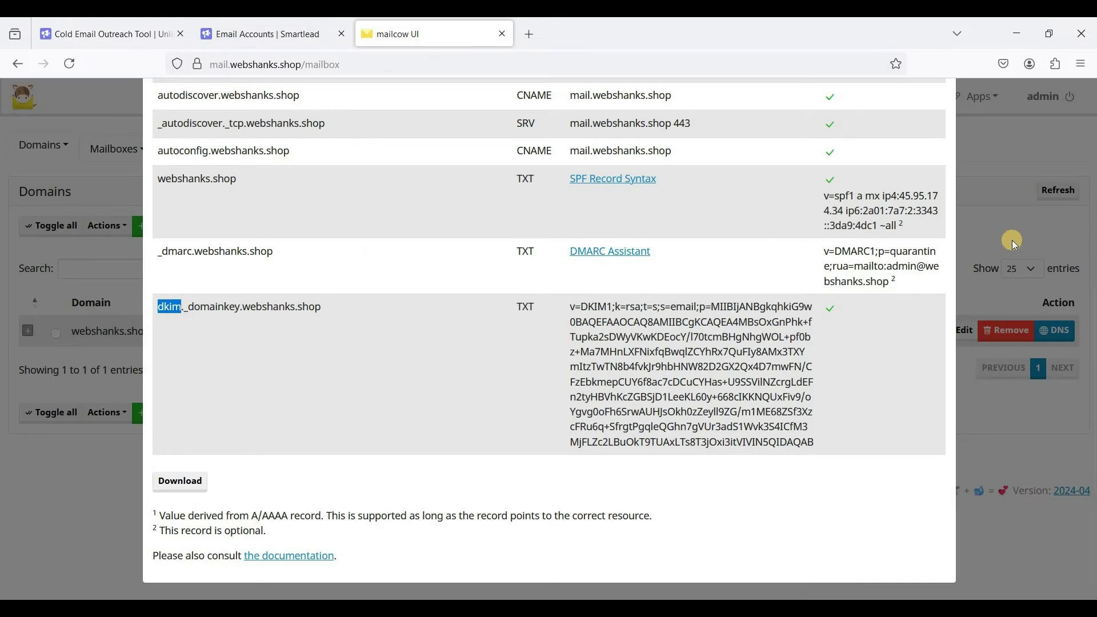
left_click(133, 181)
left_click(118, 146)
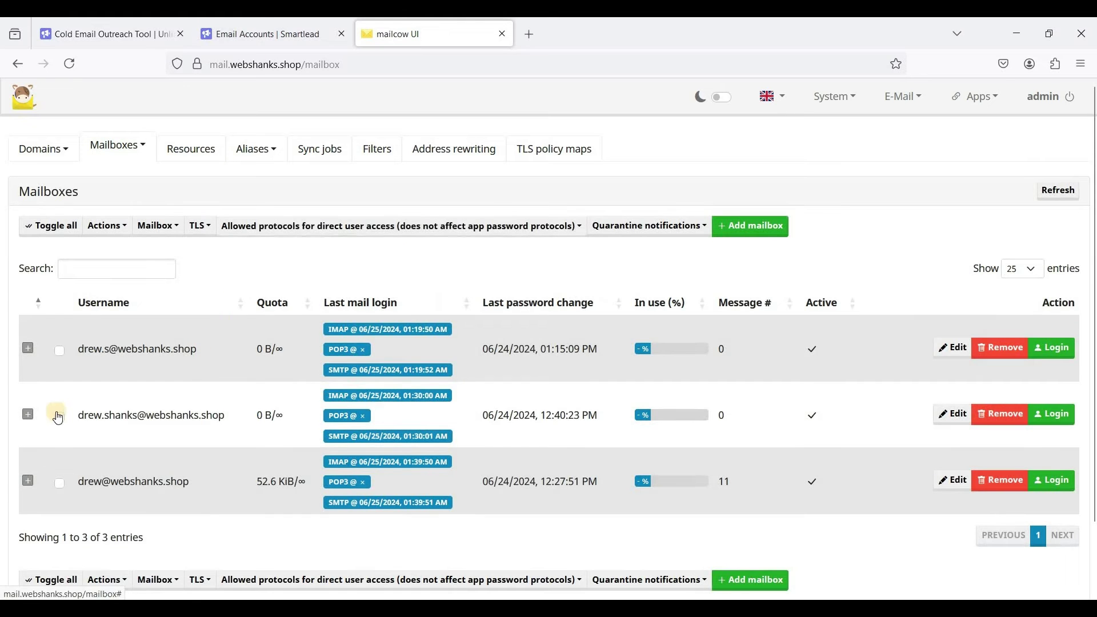
left_click_drag(226, 415, 82, 416)
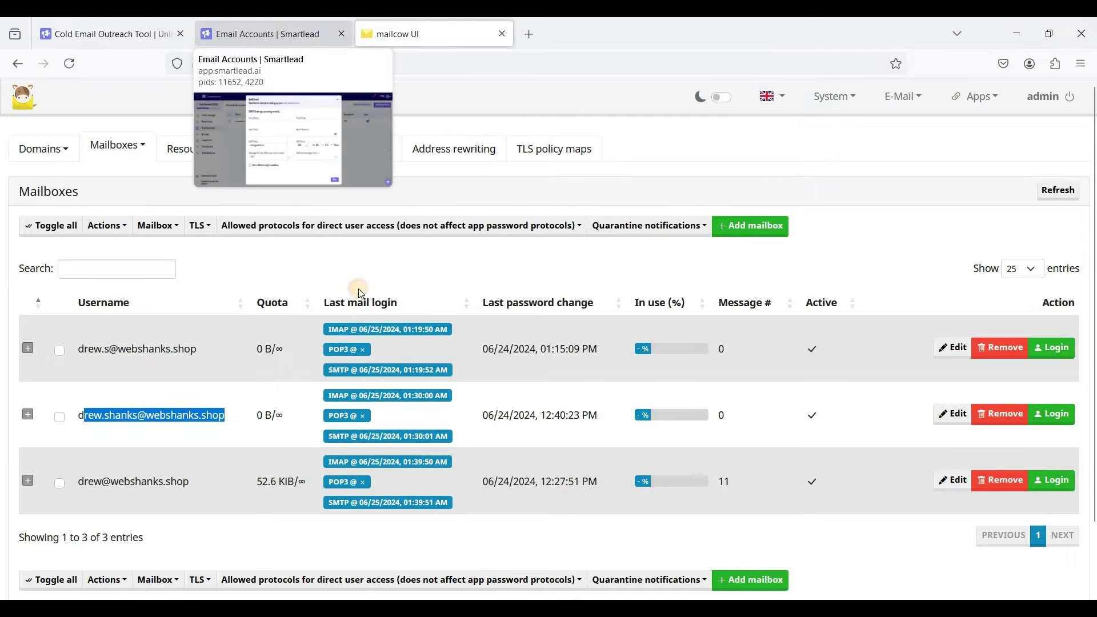
key("ctrl+shift+Tab")
left_click(390, 245)
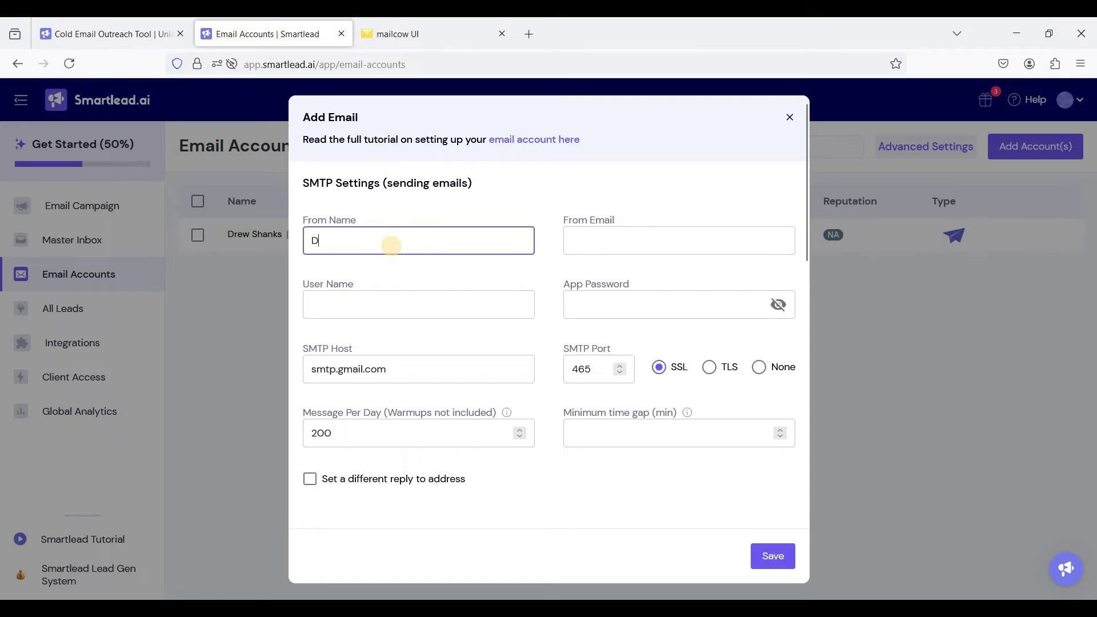
type("s")
Fill in from email, user name and app password for the second mailbox.
key("Tab")
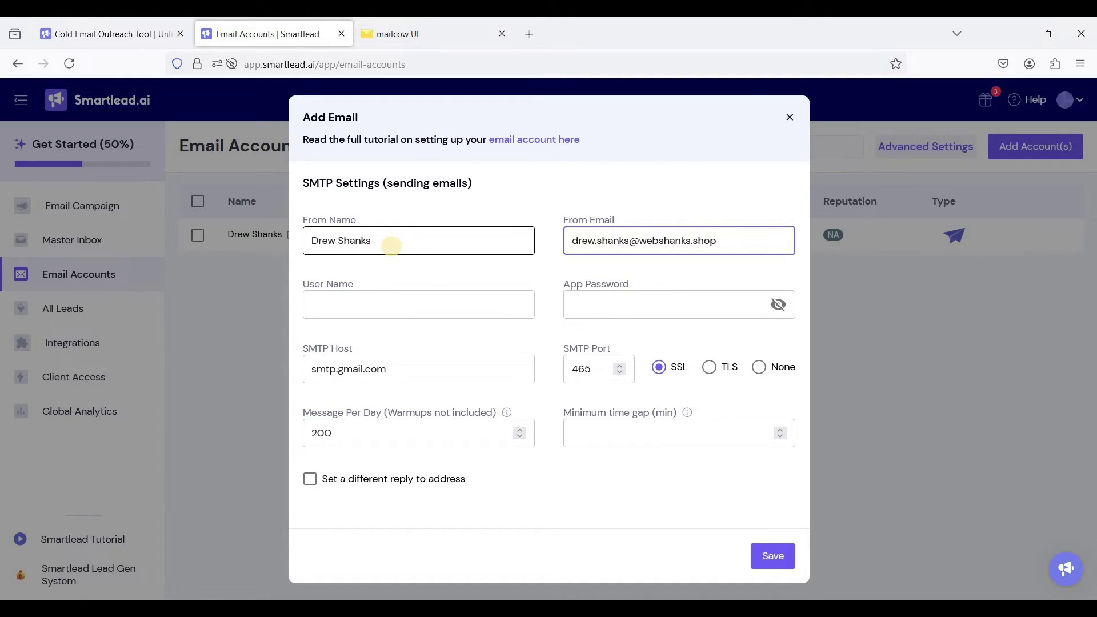
key("Tab")
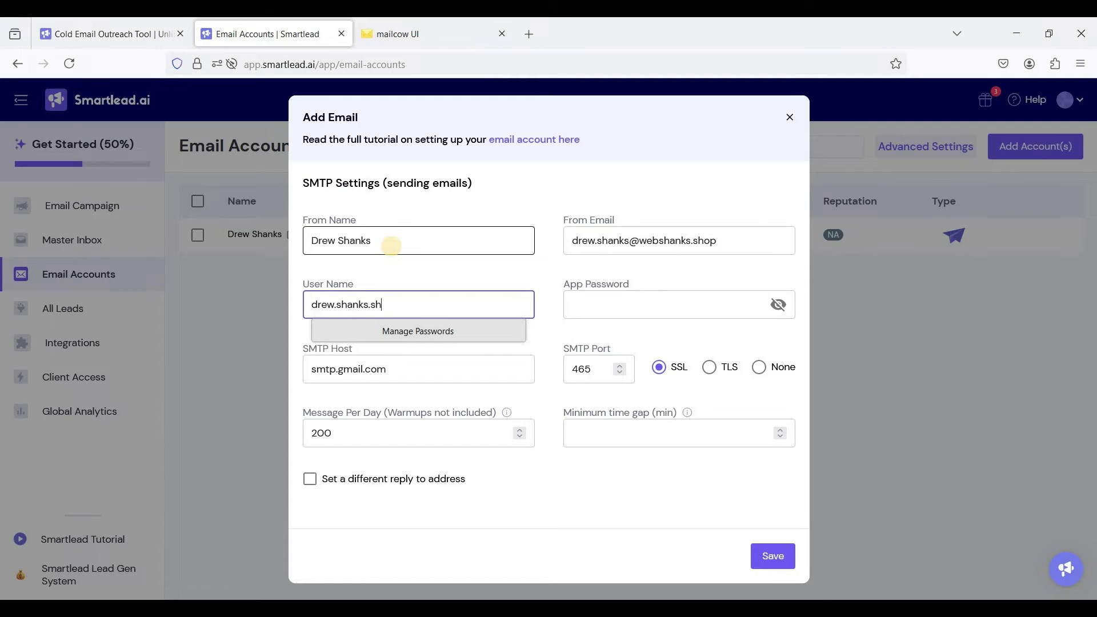
type("op")
key("Tab")
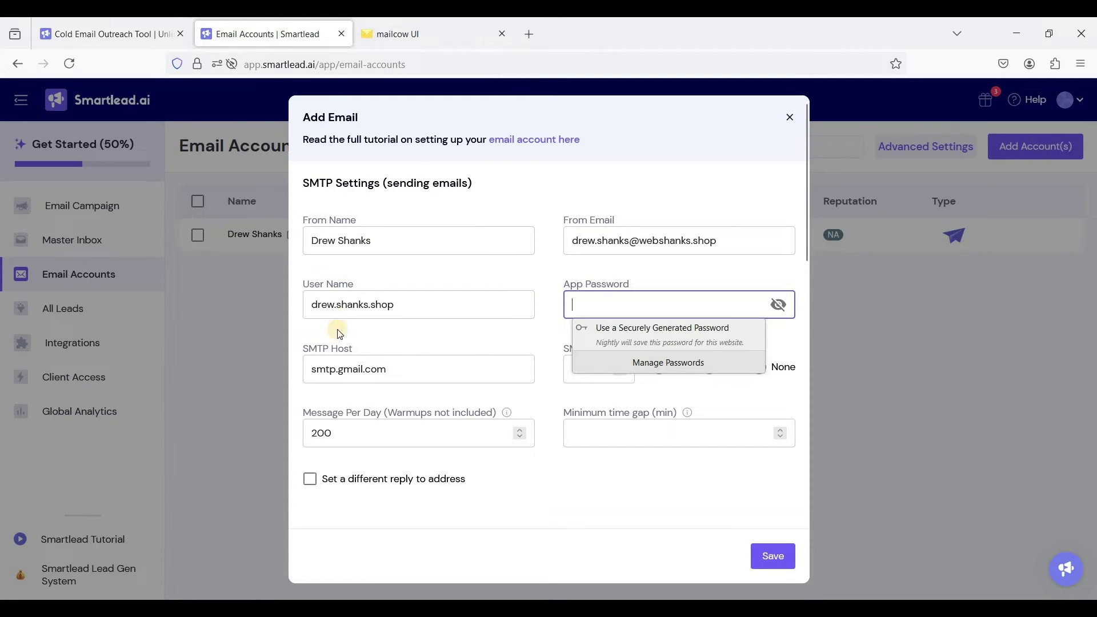
key("ctrl+v")
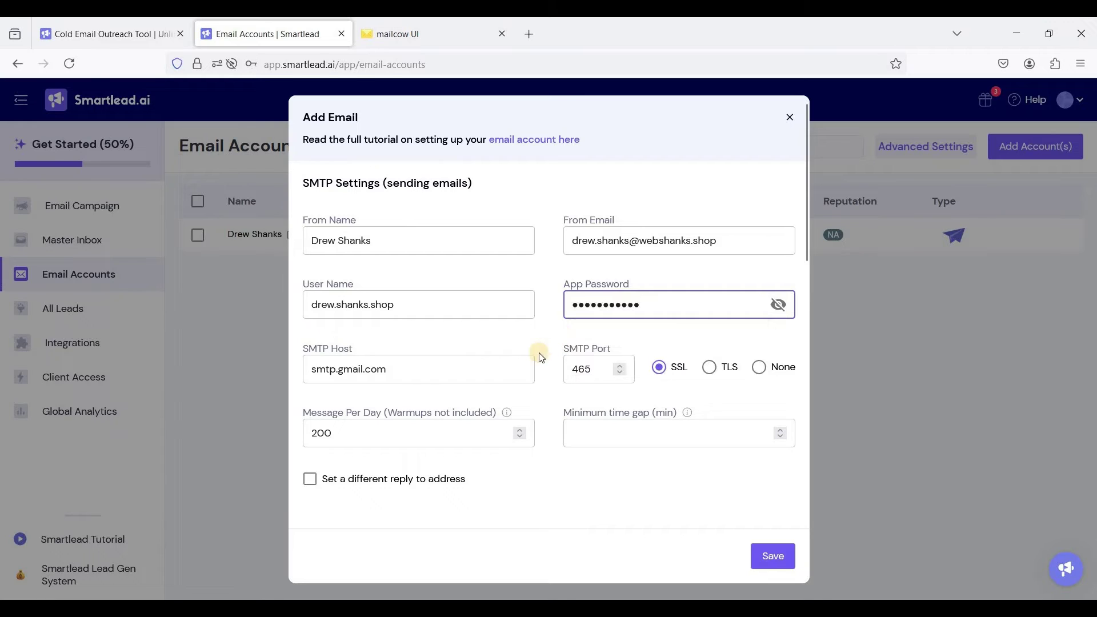
Set SMTP host mail.webshanks.shop with TLS on 587, 10-minute gap and 50 messages daily.
triple_click(319, 370)
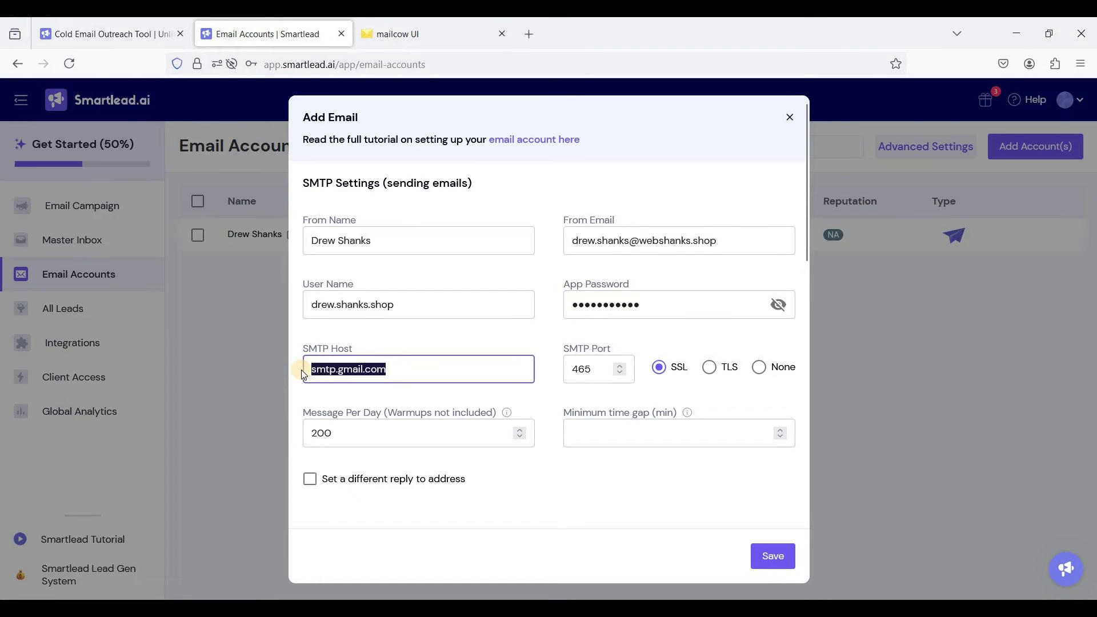
type("mail.webshanks.shop")
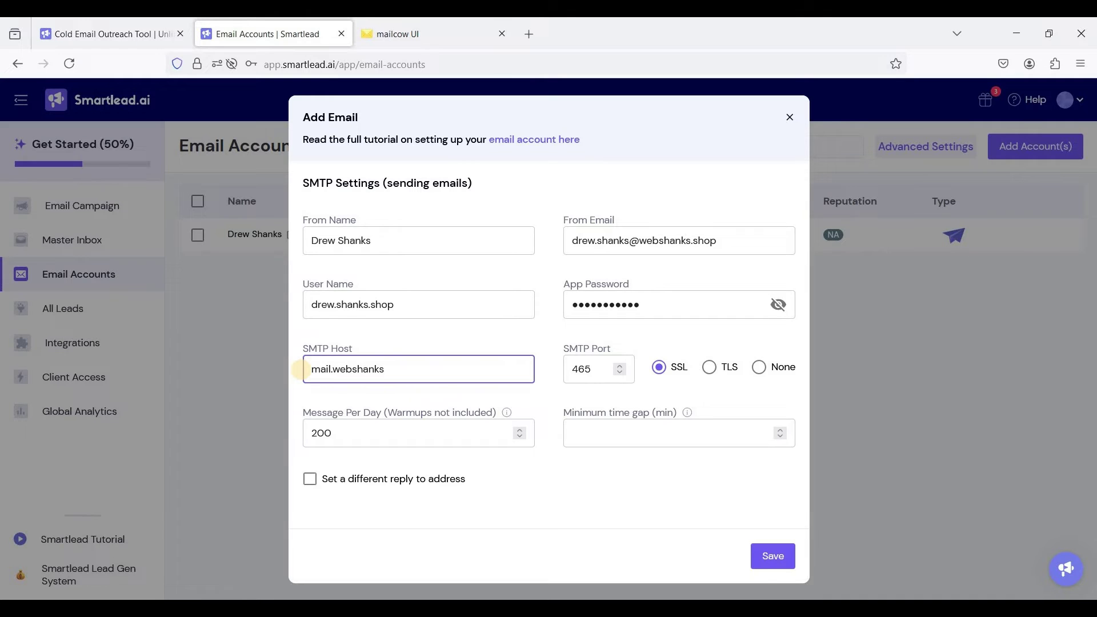
left_click(708, 368)
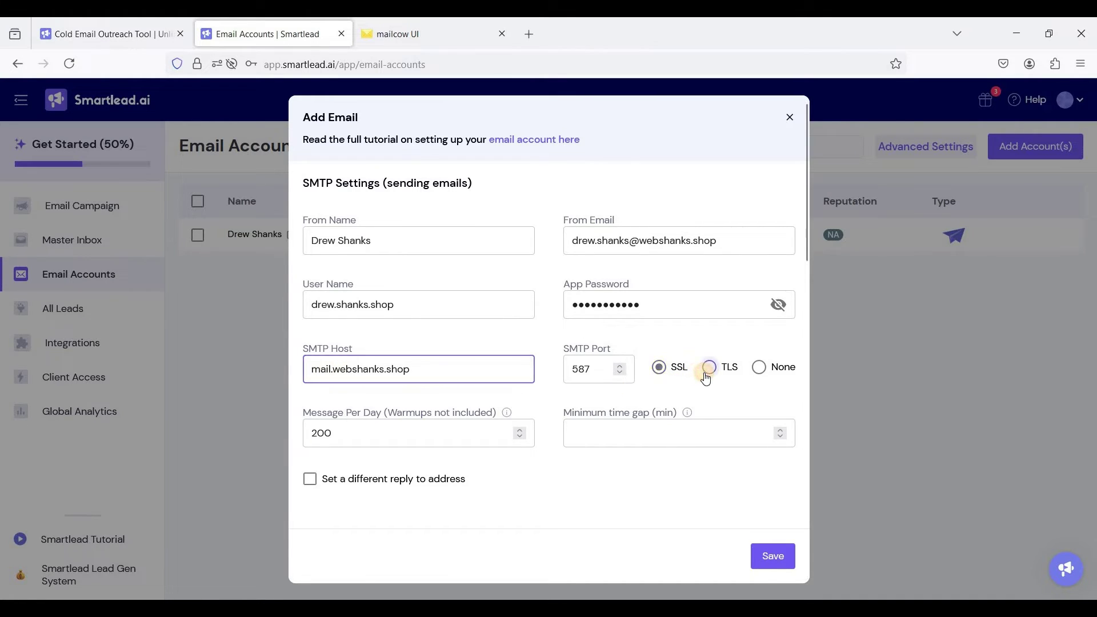
left_click(636, 425)
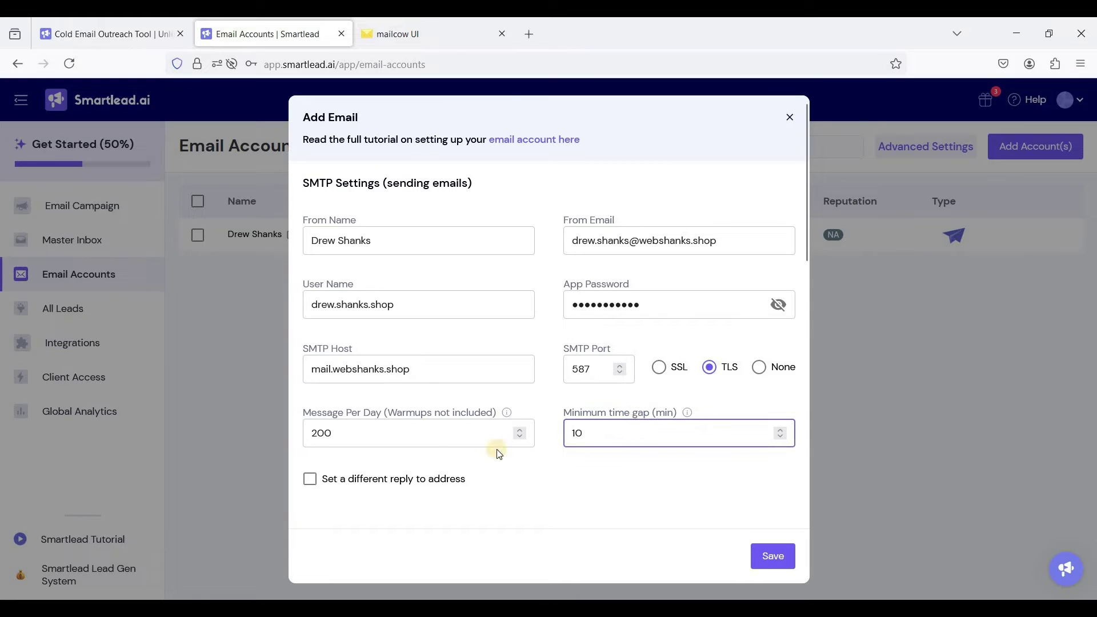
key("shift+Tab")
type("50")
left_click(530, 495)
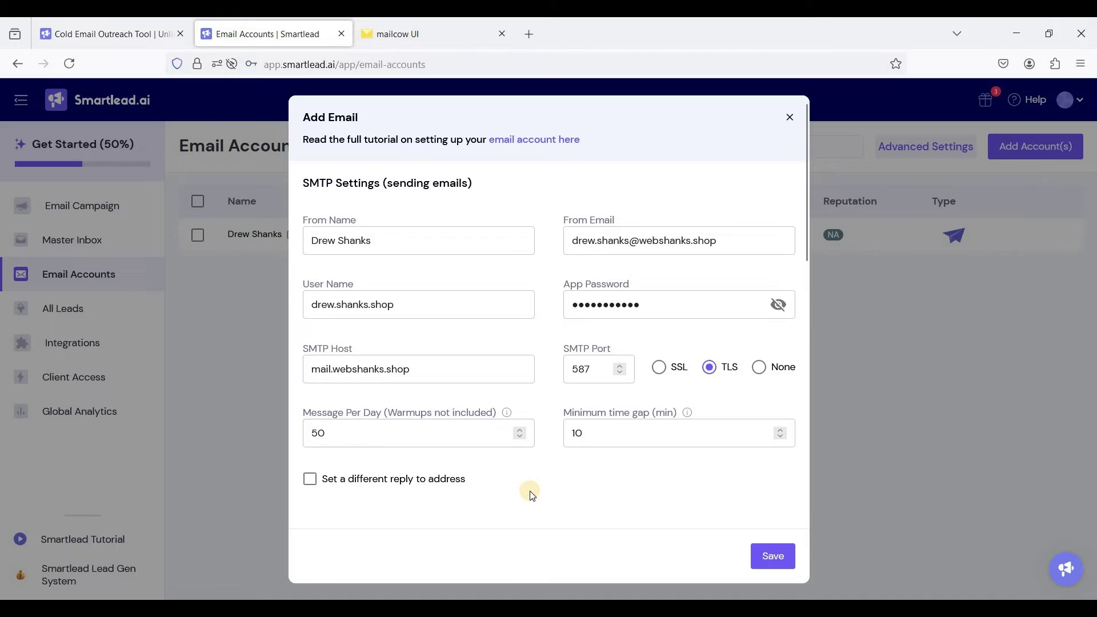
scroll(530, 478, "down", 5)
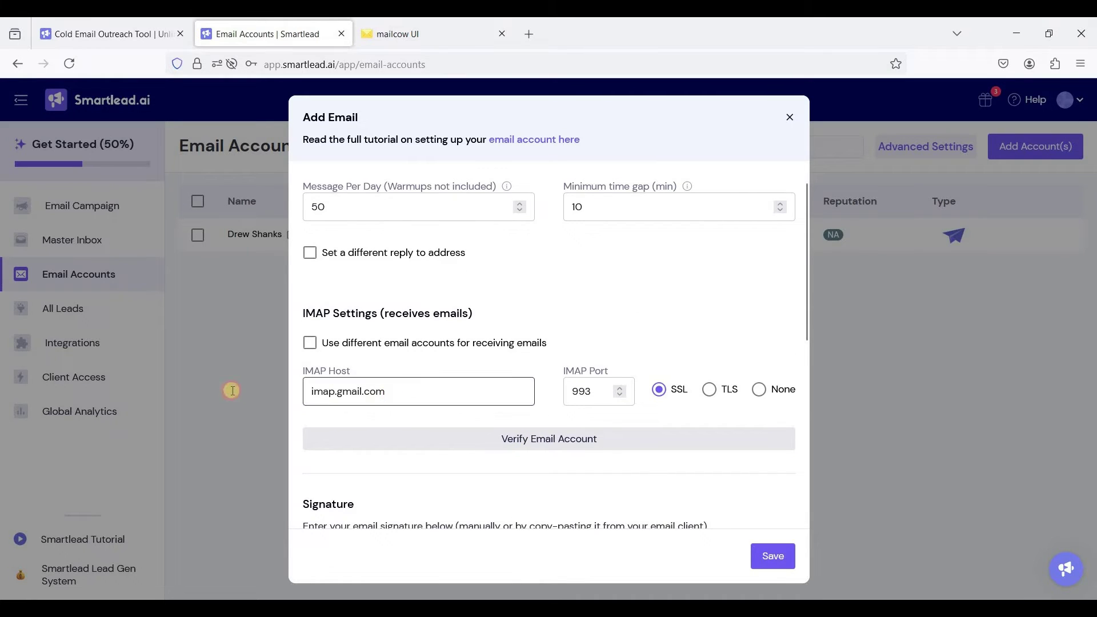
Set IMAP host to mail.webshanks.shop and save, which fails with an SMTP authentication error.
key("Tab")
type("mai")
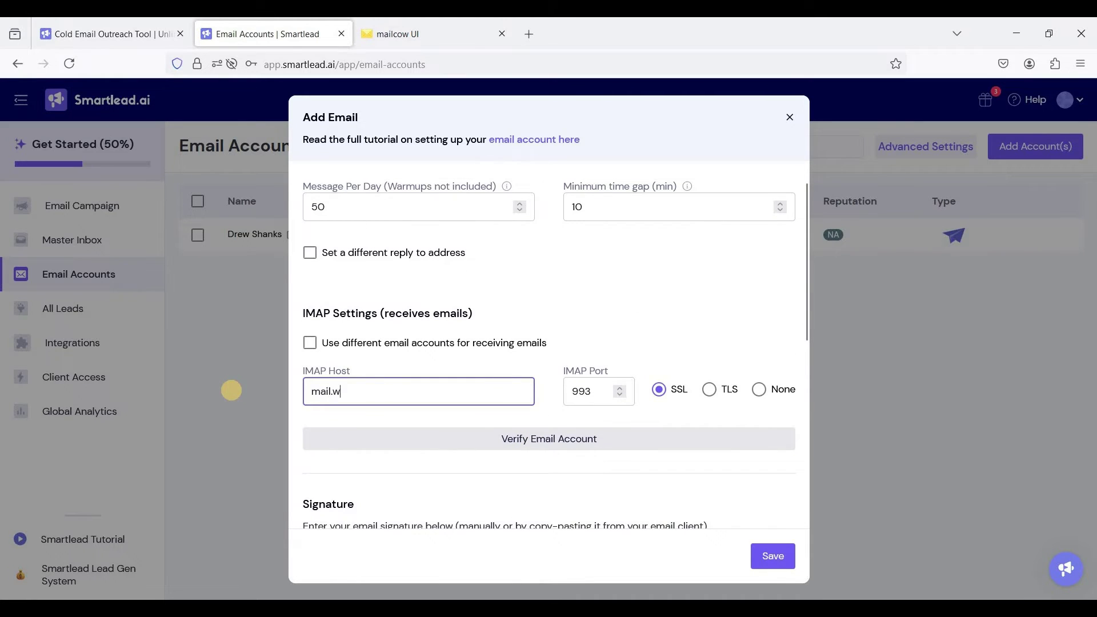
type("h")
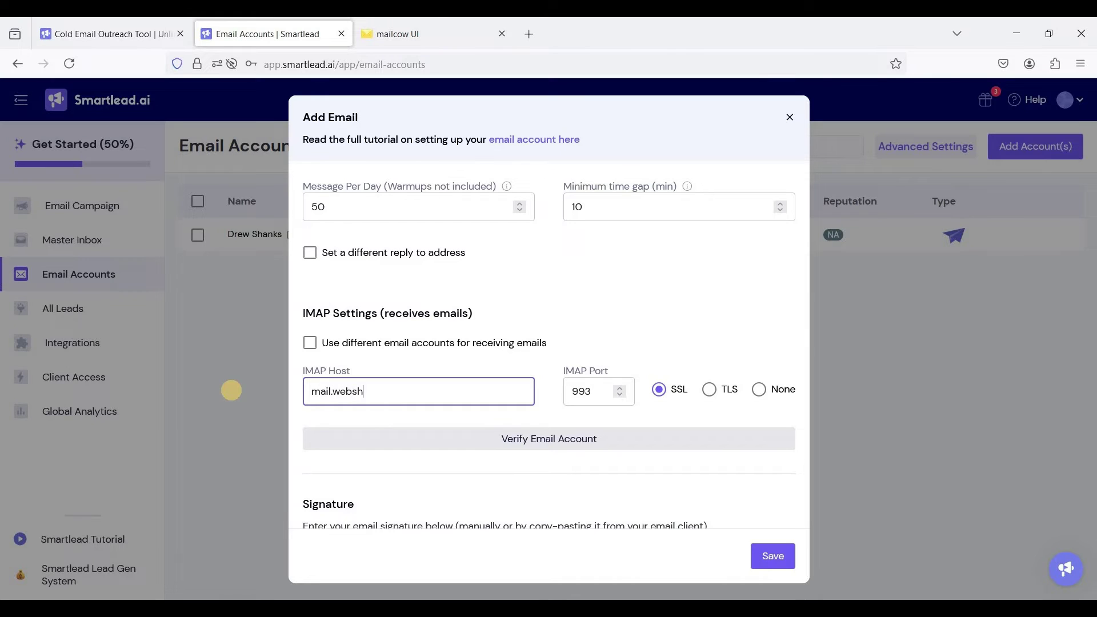
type("op")
left_click(710, 389)
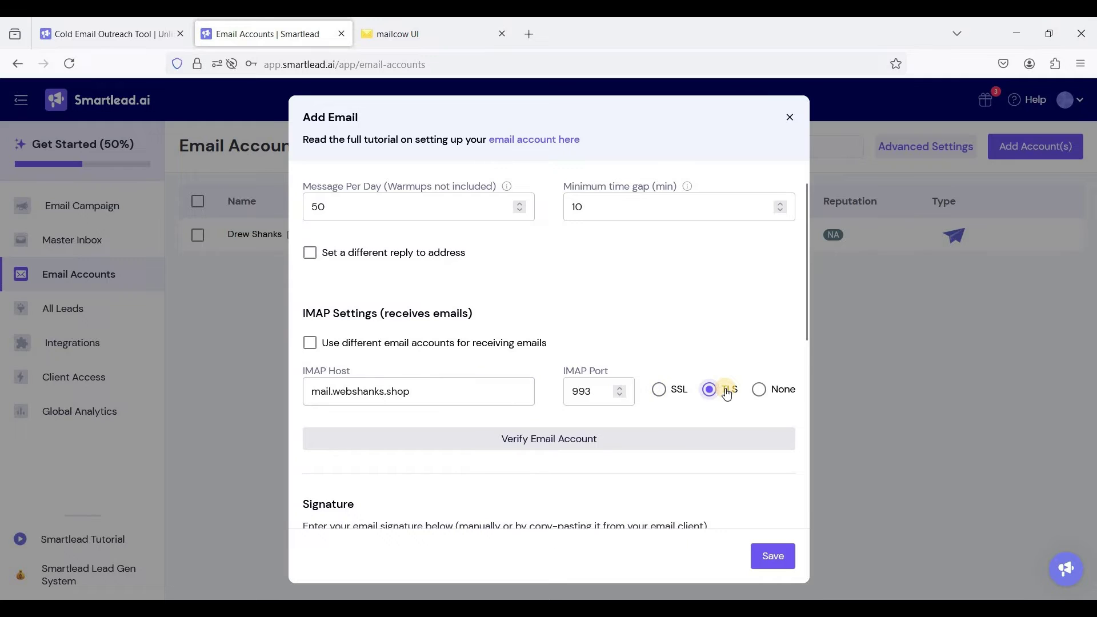
scroll(697, 333, "down", 1)
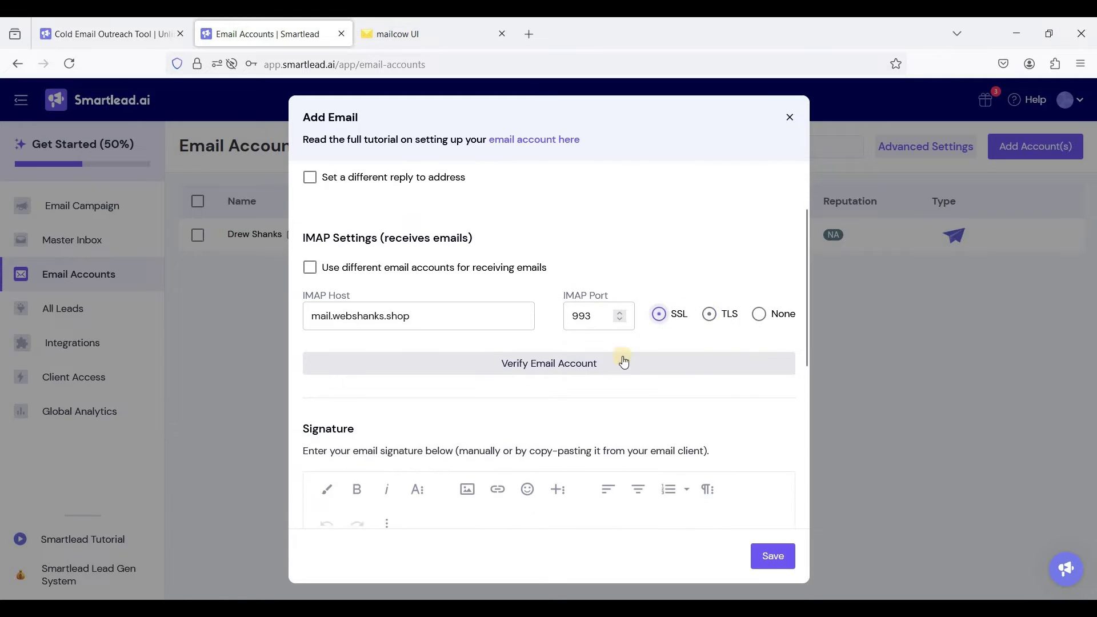
left_click(772, 559)
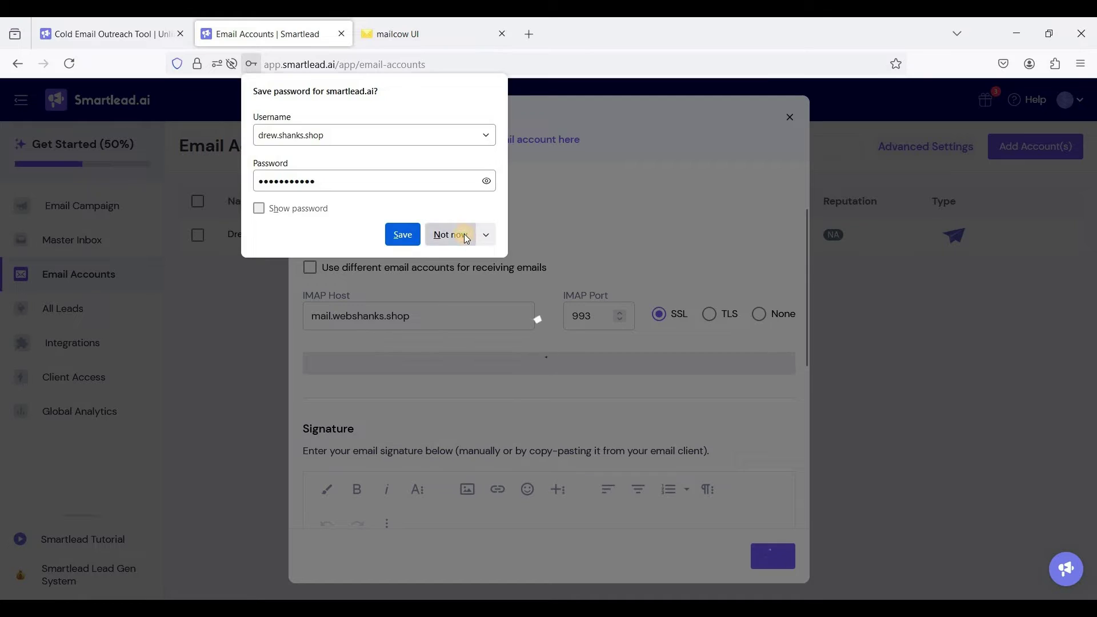
left_click(464, 234)
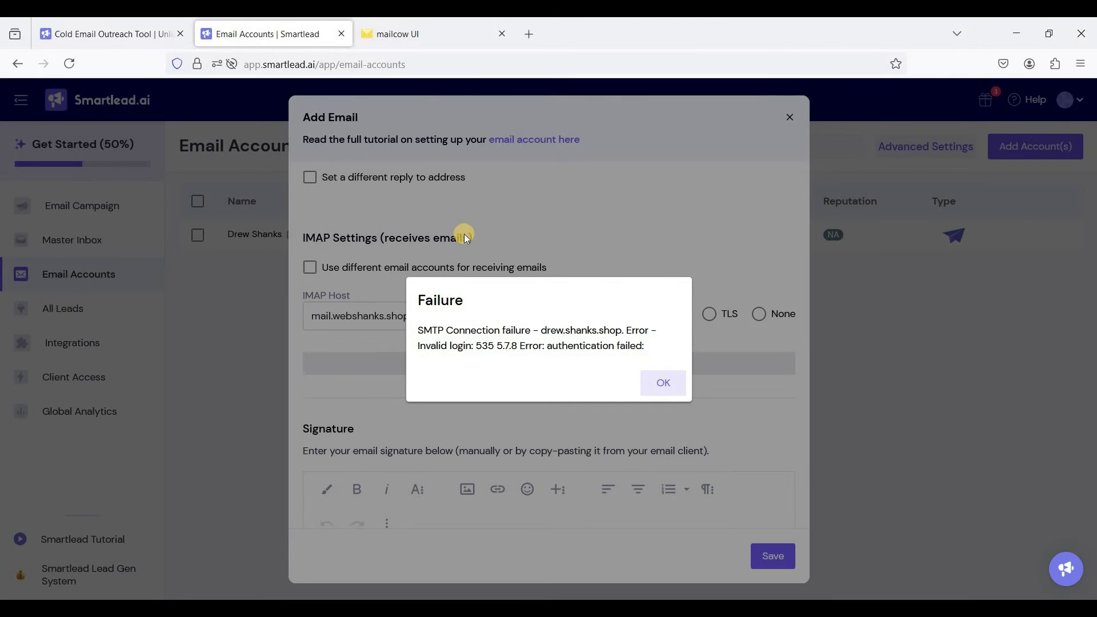
left_click(681, 392)
scroll(635, 316, "up", 1)
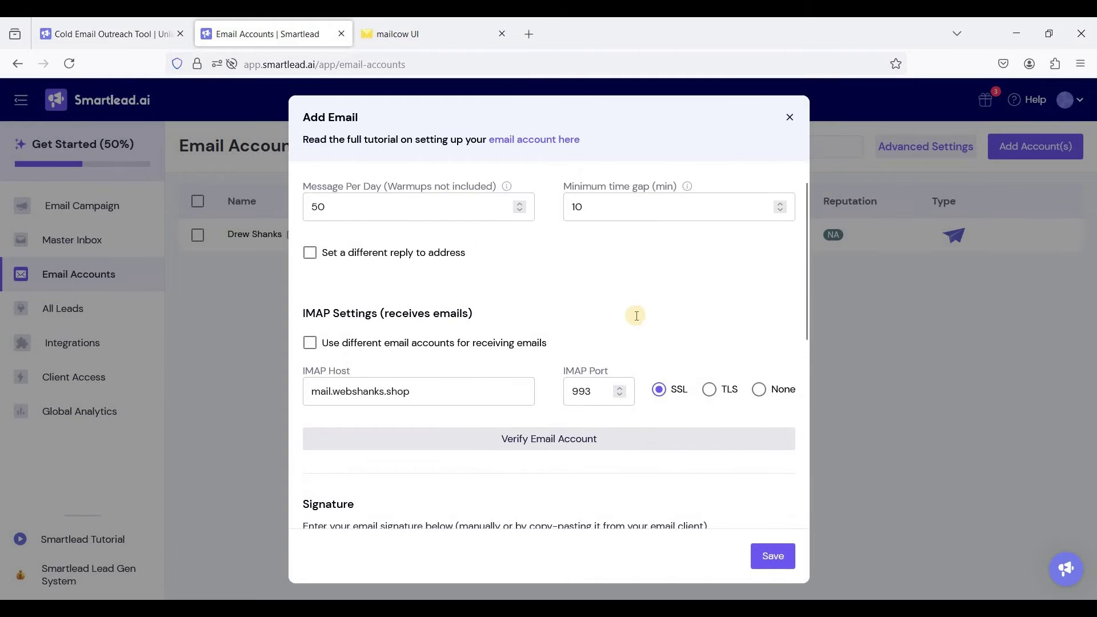
scroll(636, 316, "up", 3)
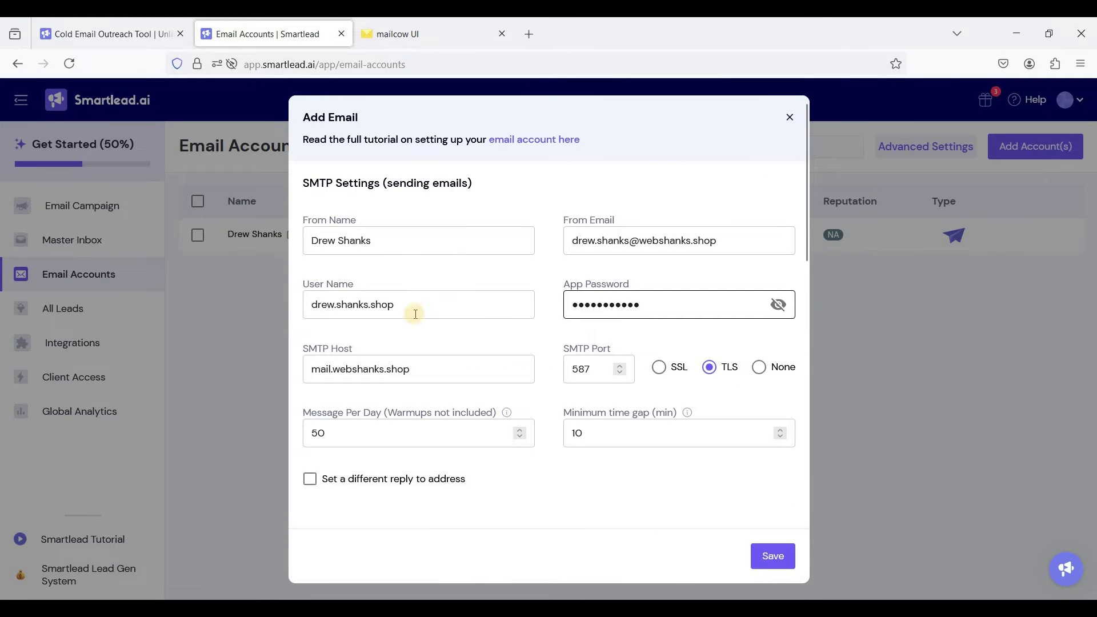
left_click(348, 310)
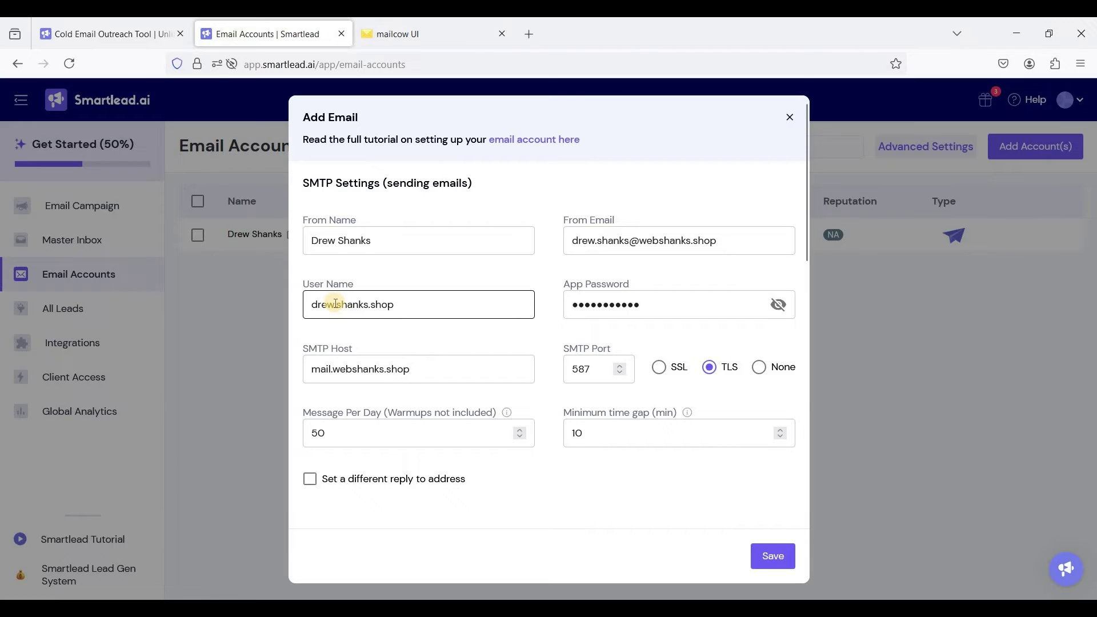
left_click(337, 307)
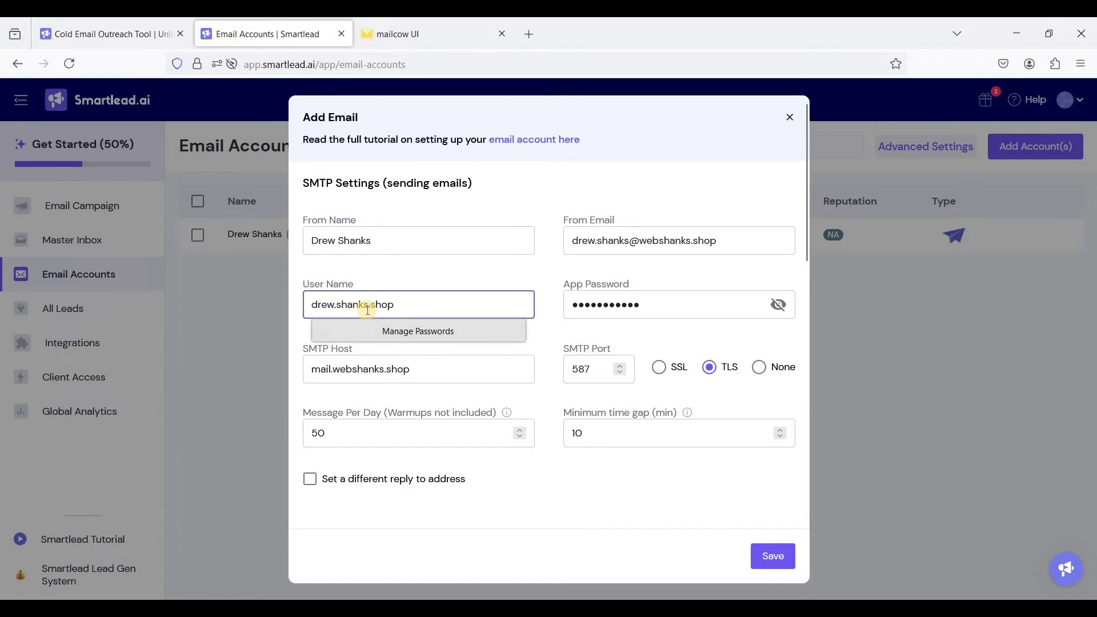
type(".")
left_click(369, 304)
type("@webshanks")
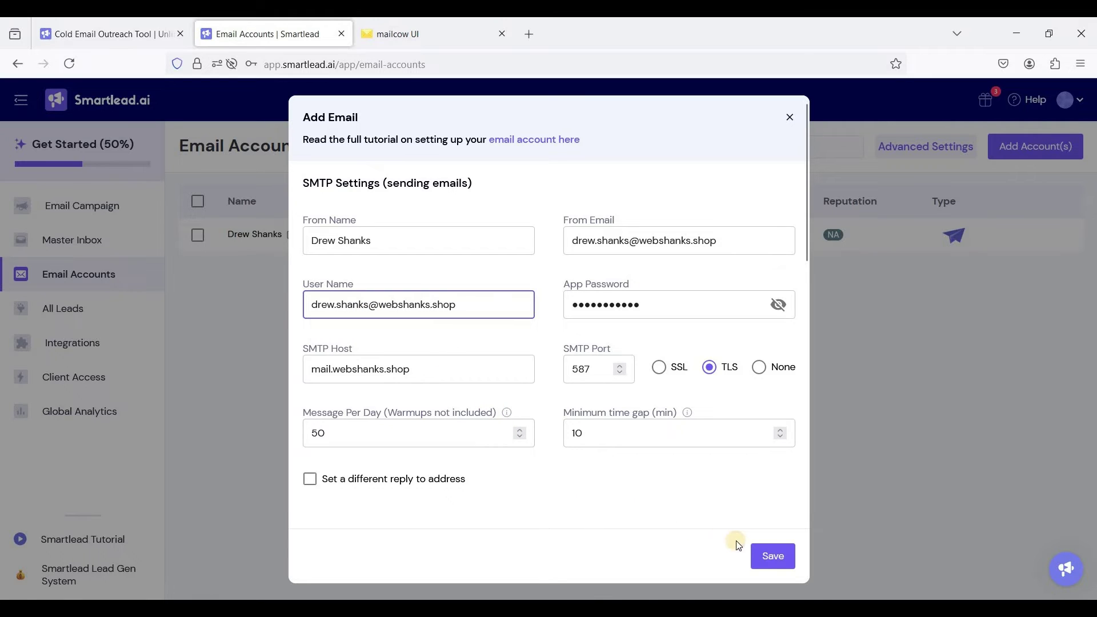
left_click(764, 559)
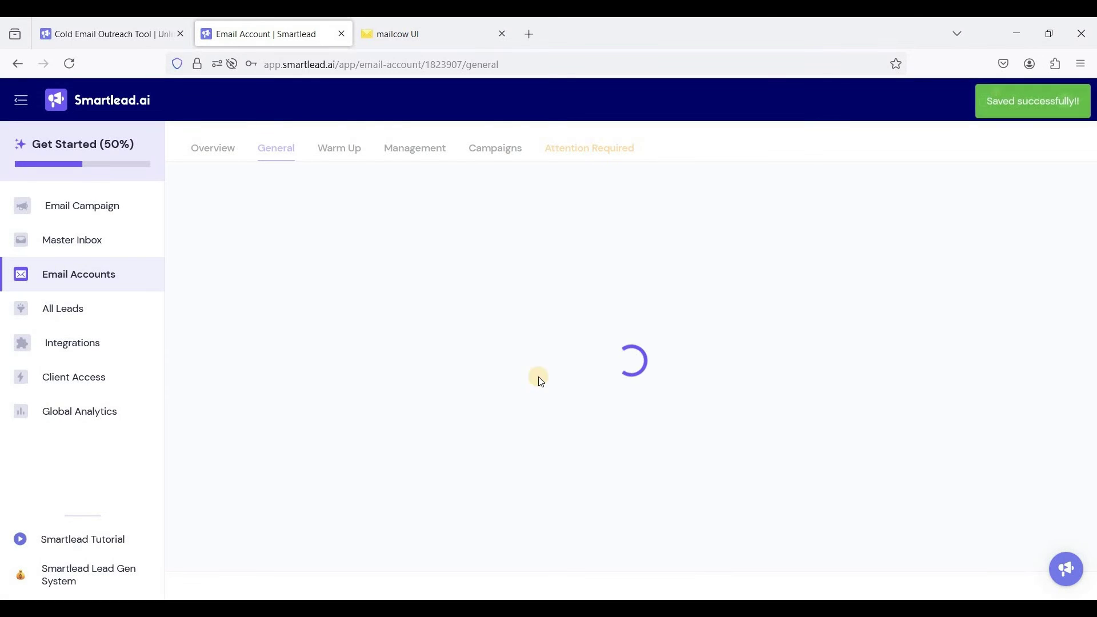
left_click(573, 173)
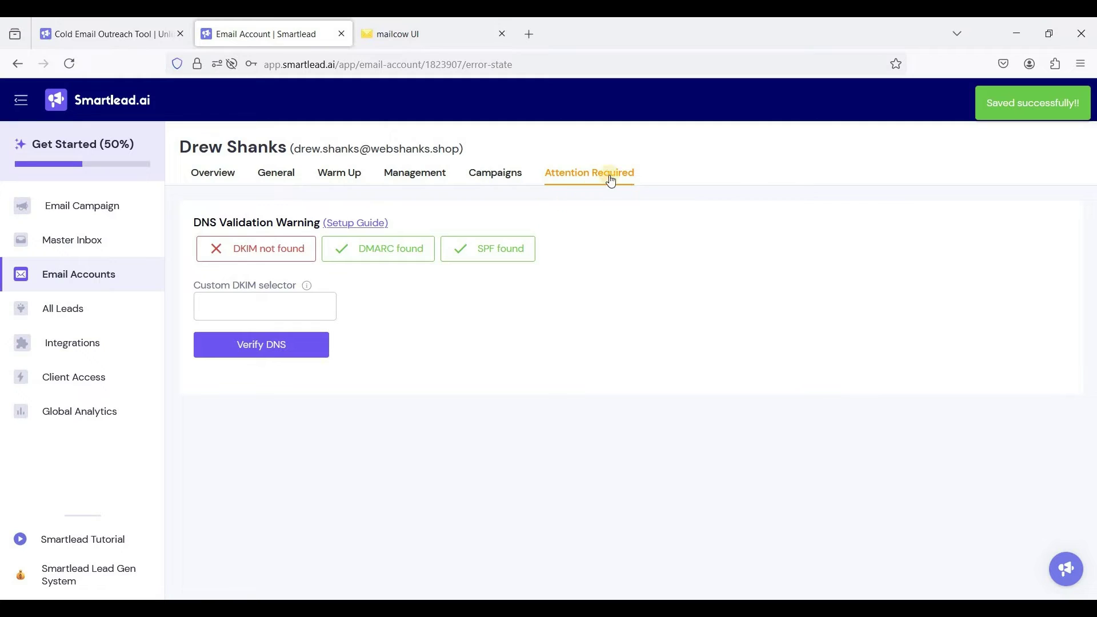
left_click(287, 308)
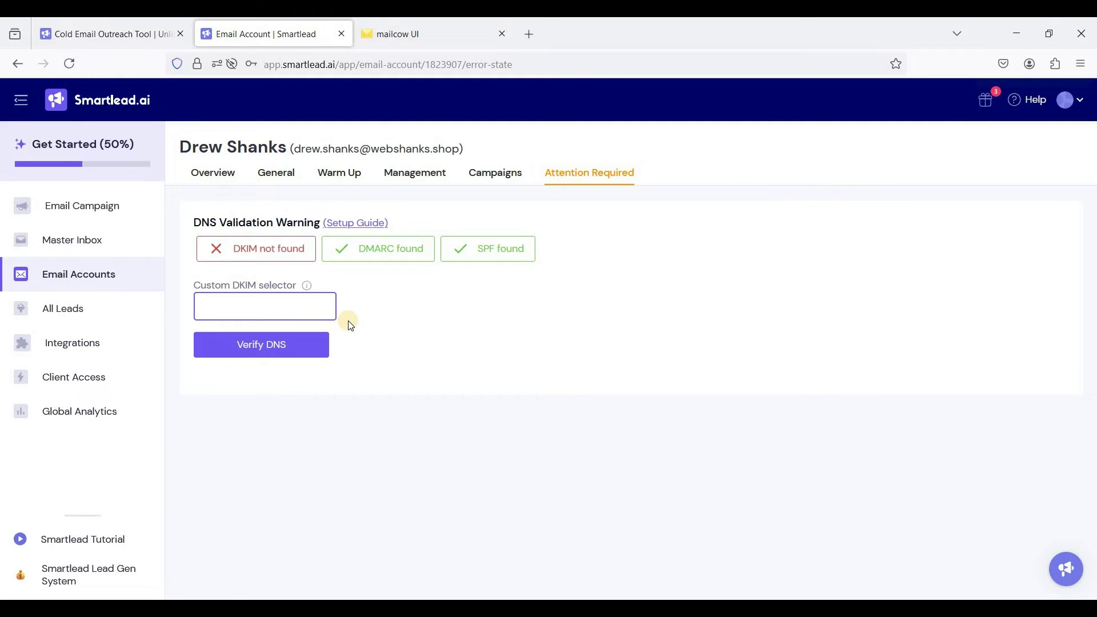
type("m")
left_click(308, 339)
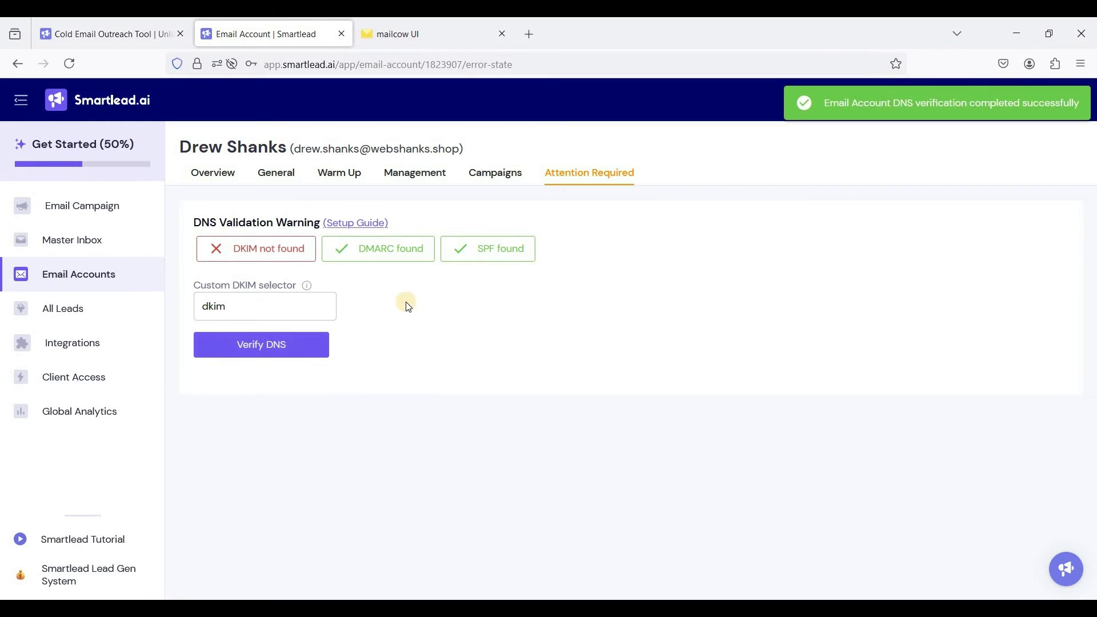
Return to the Email Accounts list, opening and then closing the Add Account provider choices.
left_click(110, 281)
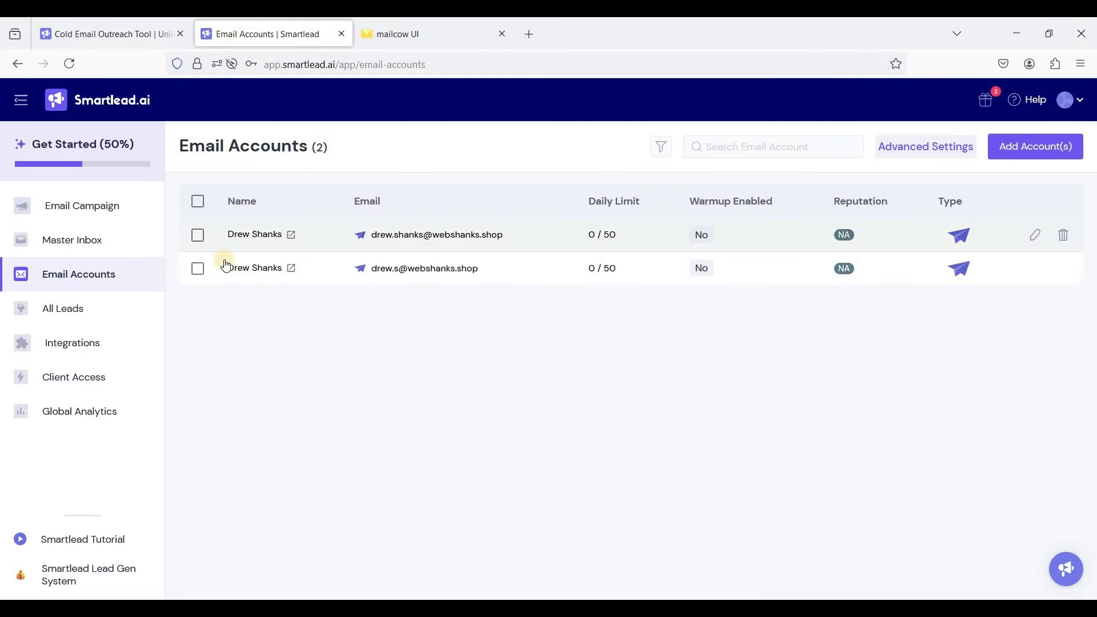
mouse_move(600, 234)
left_click(1019, 147)
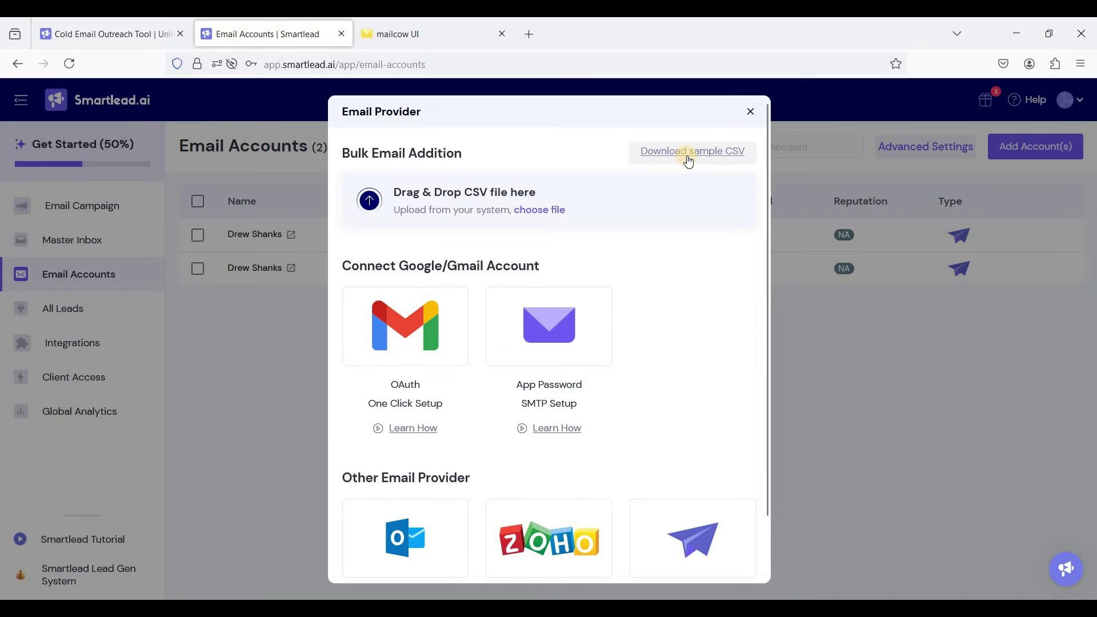
scroll(603, 248, "down", 2)
scroll(604, 330, "up", 2)
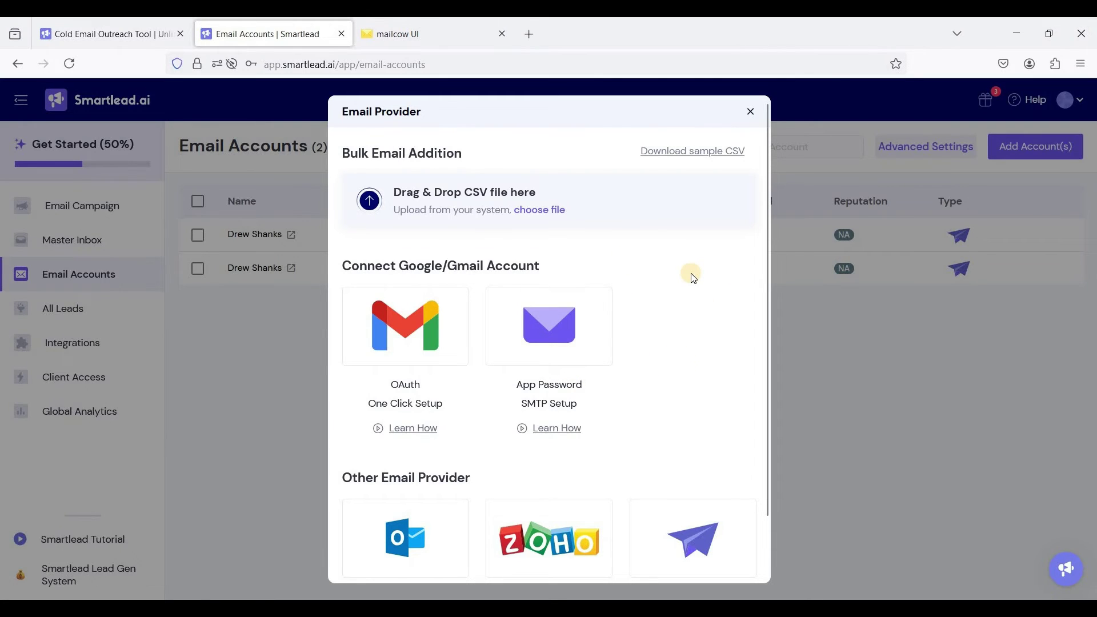
left_click(747, 109)
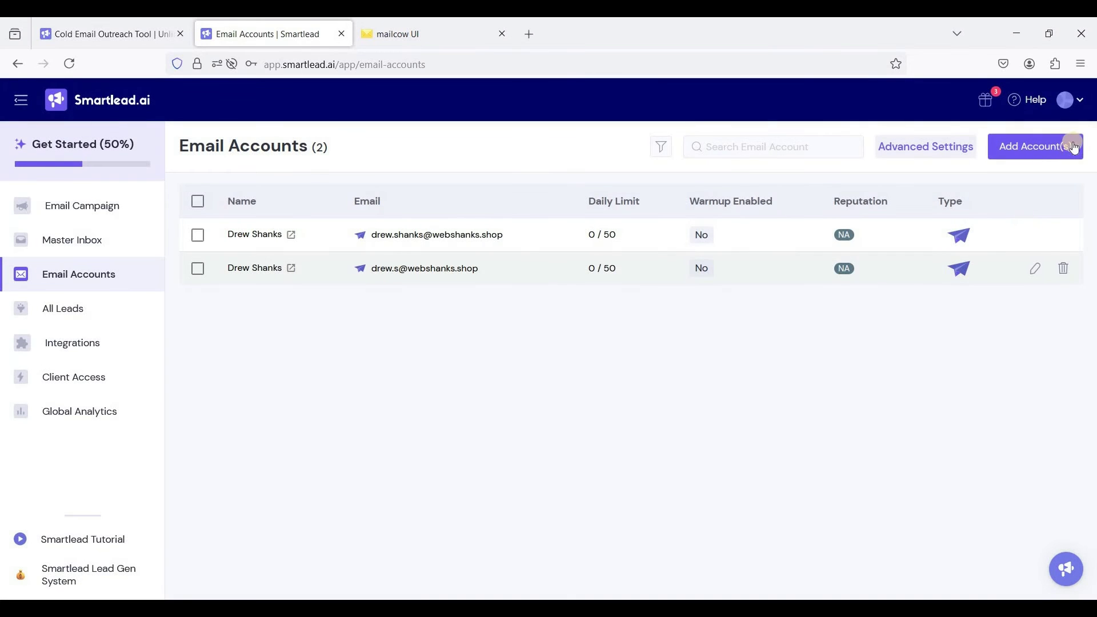
left_click(1039, 146)
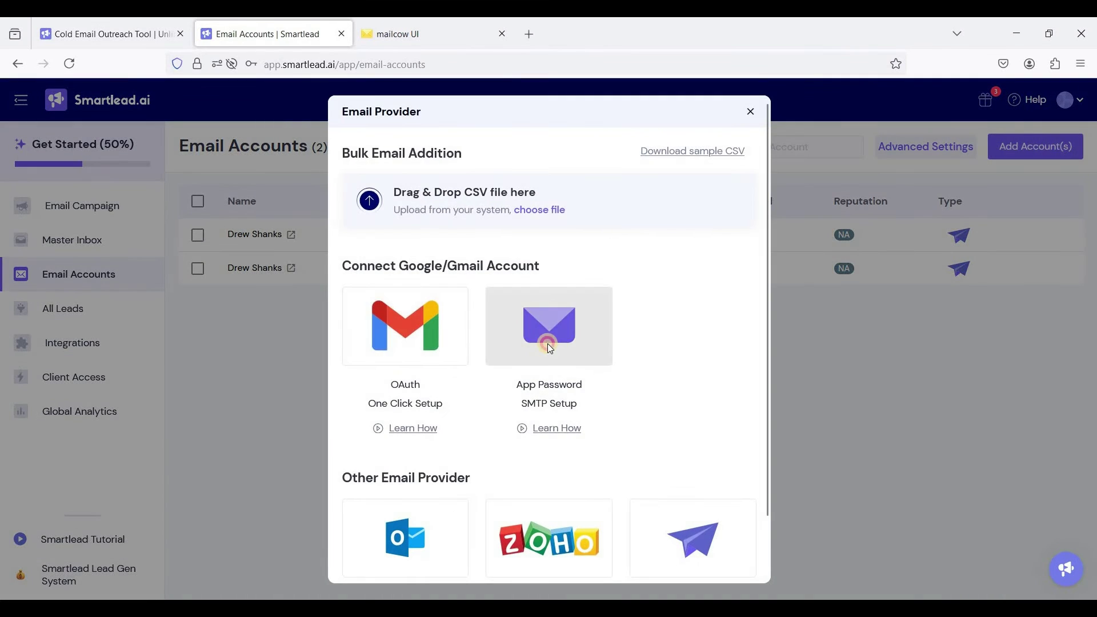
left_click(548, 344)
left_click(390, 246)
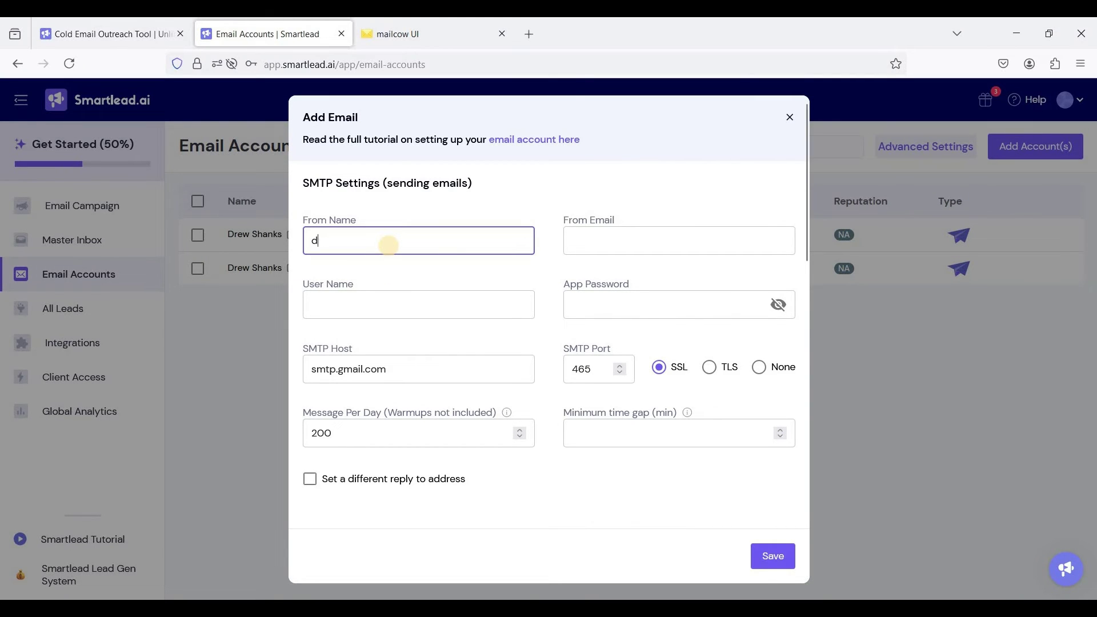
key("BackSpace")
type("Drew")
key("Tab")
left_click(354, 244)
type("ks")
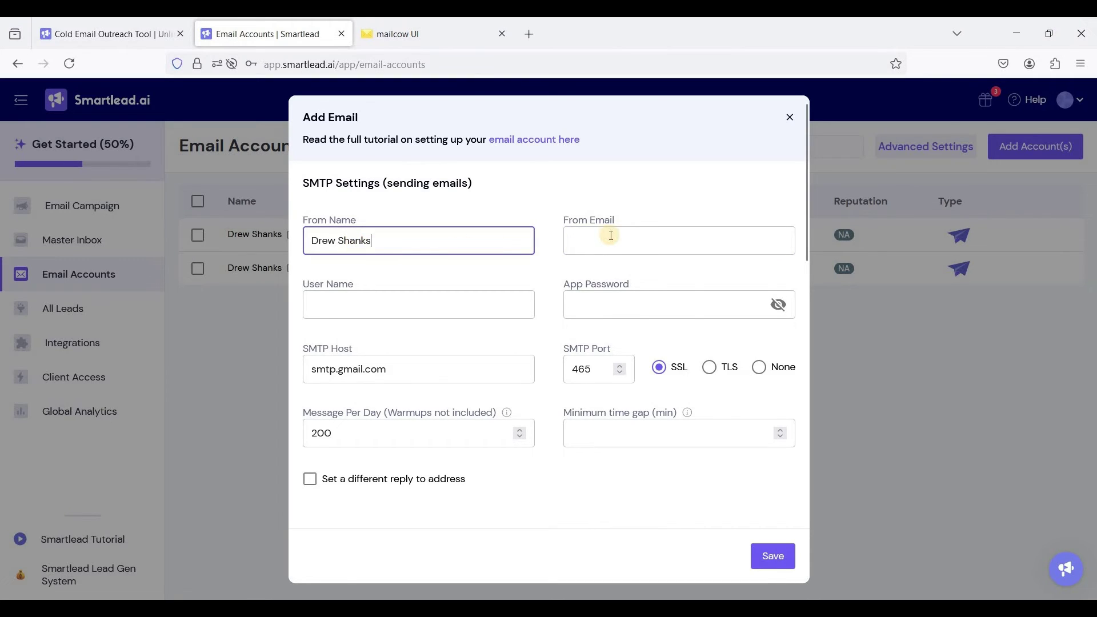
left_click(606, 233)
key("ctrl+Tab")
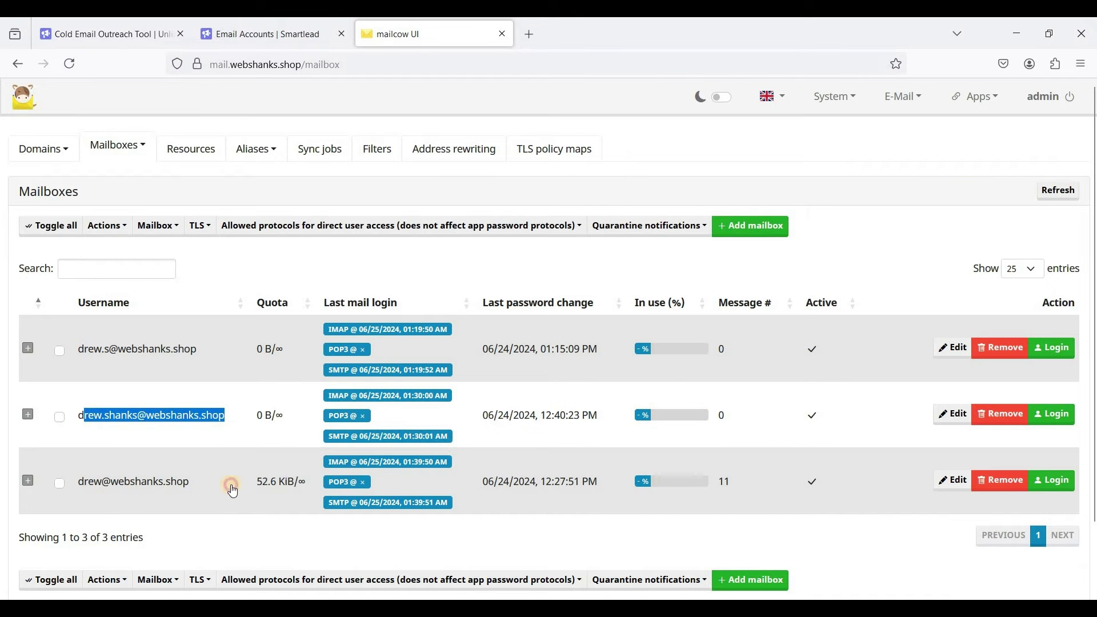
left_click_drag(230, 485, 104, 486)
key("ctrl+shift+Tab")
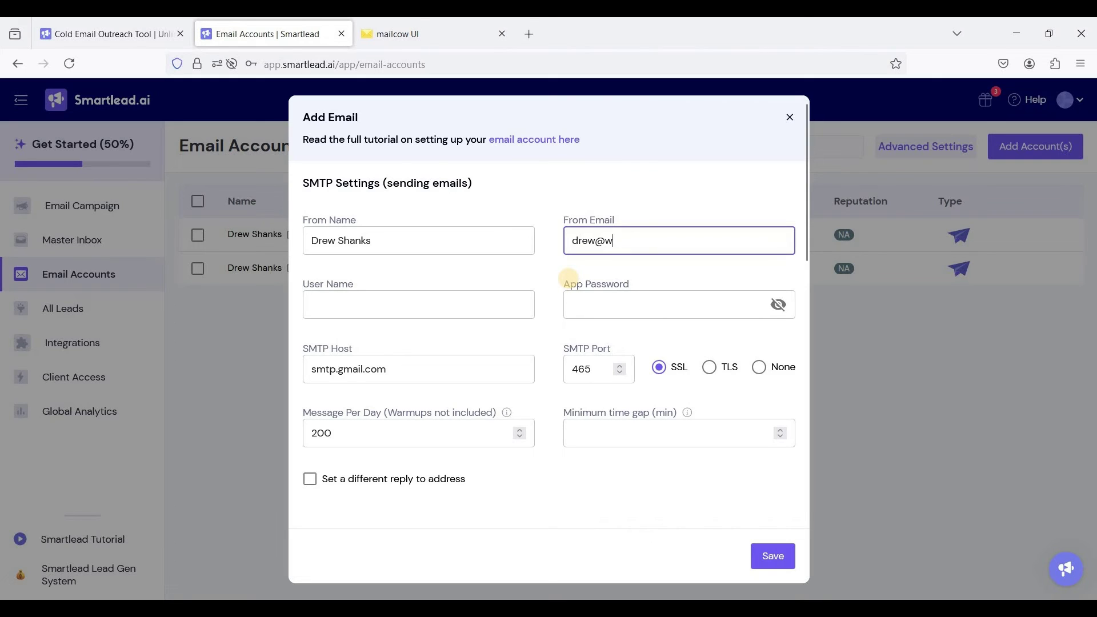
type("bshanks.shop")
Fill in username and password, set SMTP host mail.webshanks.shop with TLS on port 587.
key("Tab")
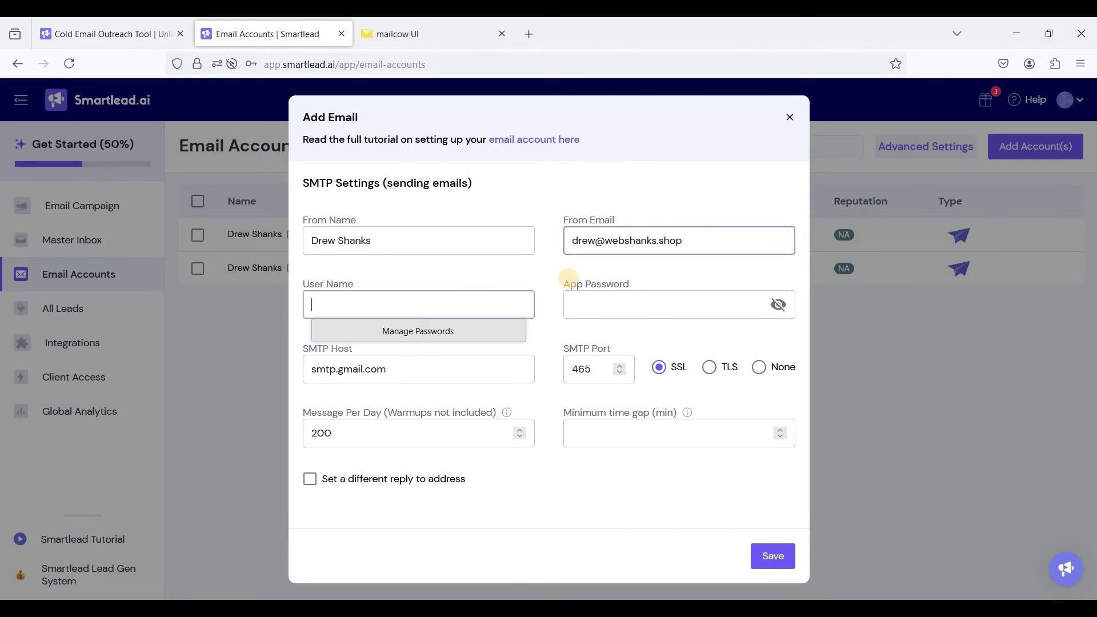
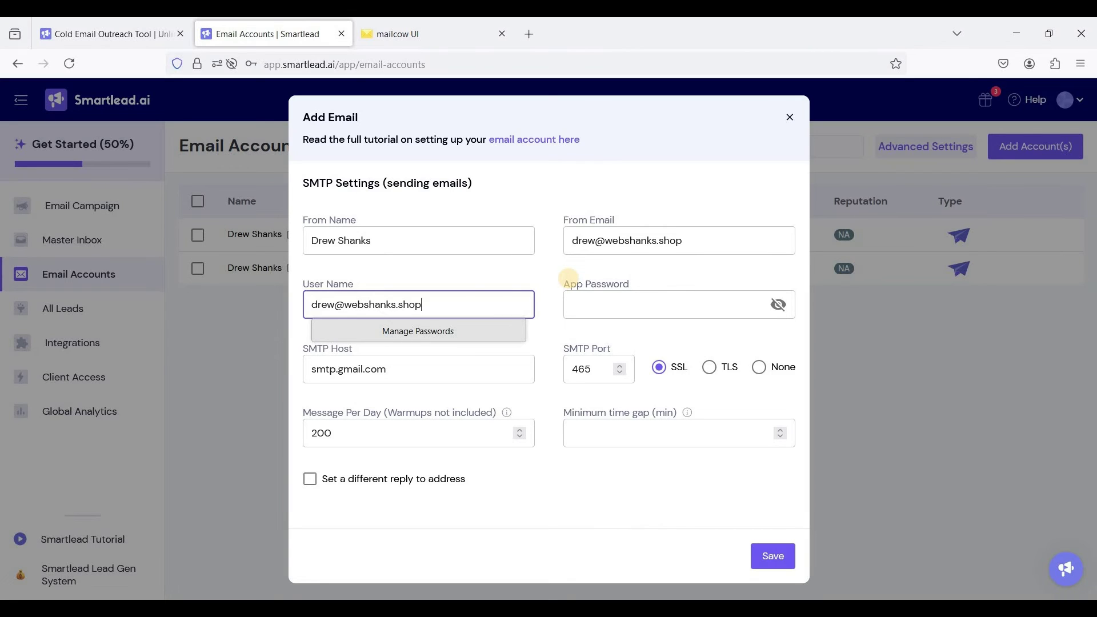
left_click(656, 303)
key("ctrl+v")
left_click(326, 367)
key("shift+End")
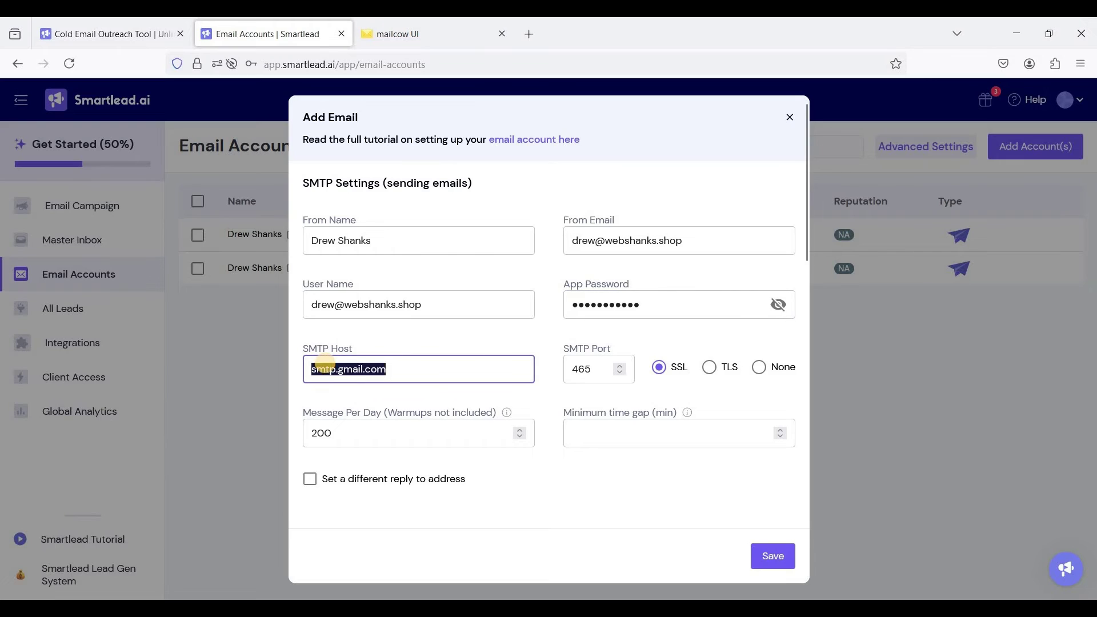
type("mail.websha")
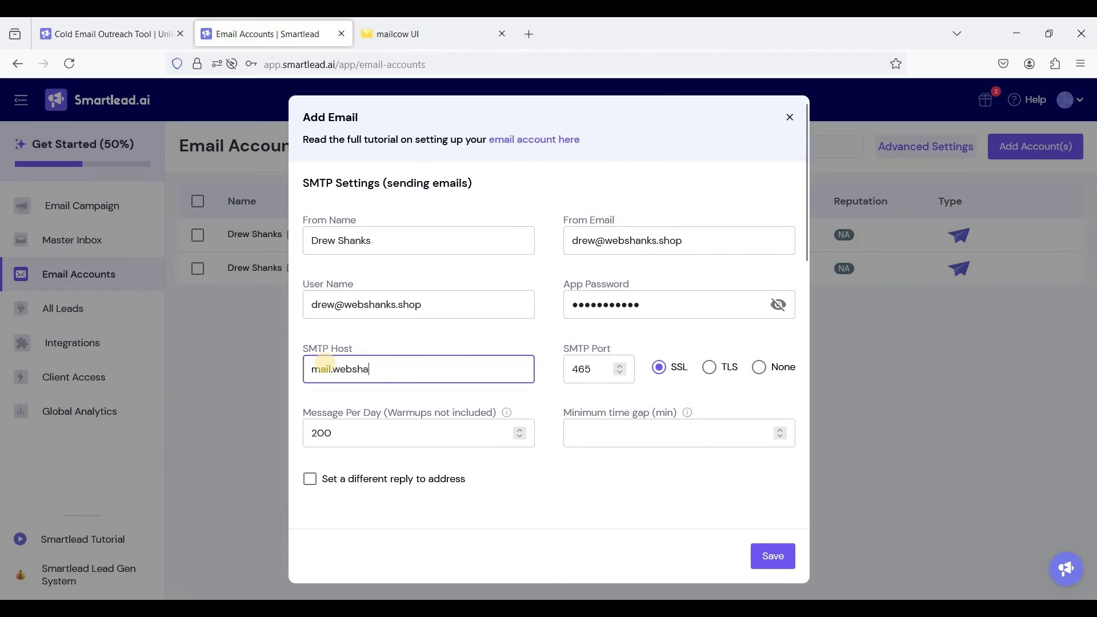
type("ks.shop")
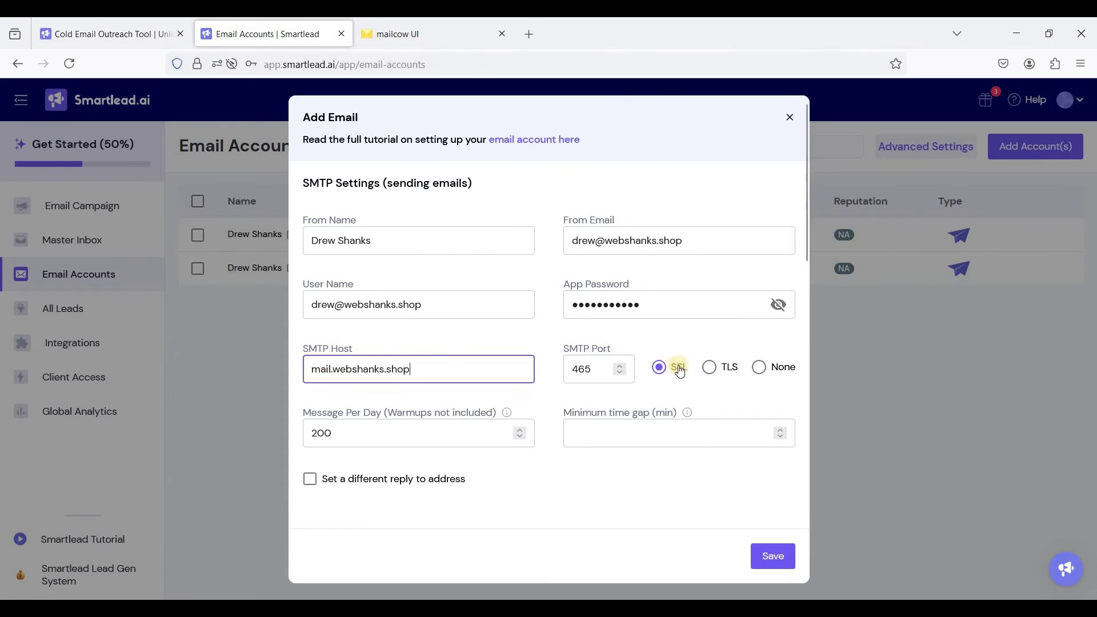
left_click(709, 367)
Set send gap 10, daily limit 50, IMAP host mail.webshanks.shop, and save the account.
left_click(626, 436)
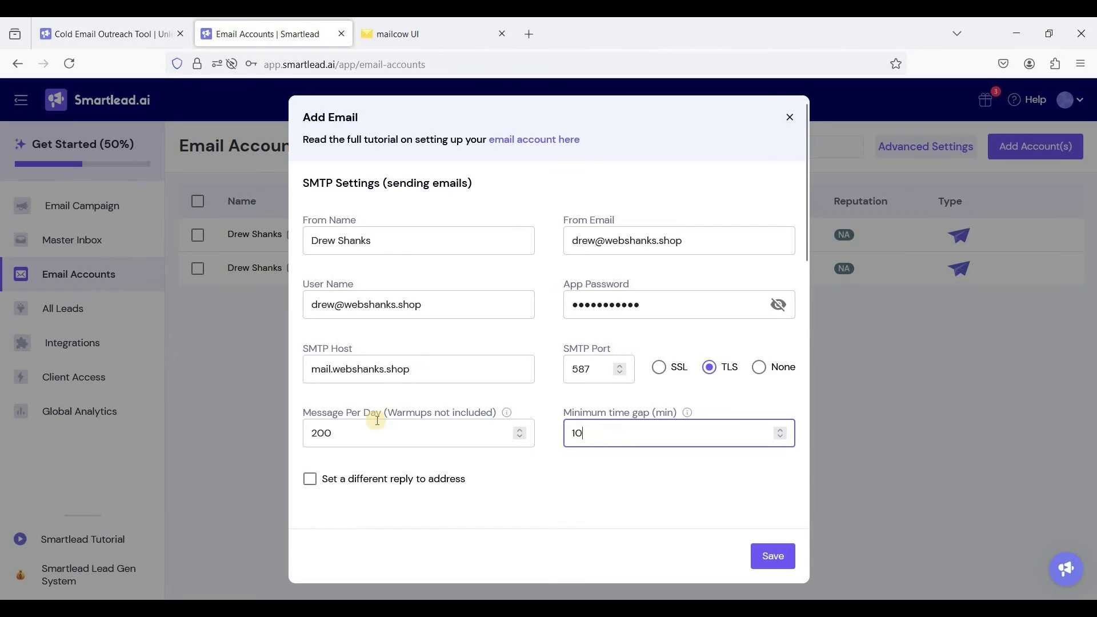
key("shift+Tab")
type("50")
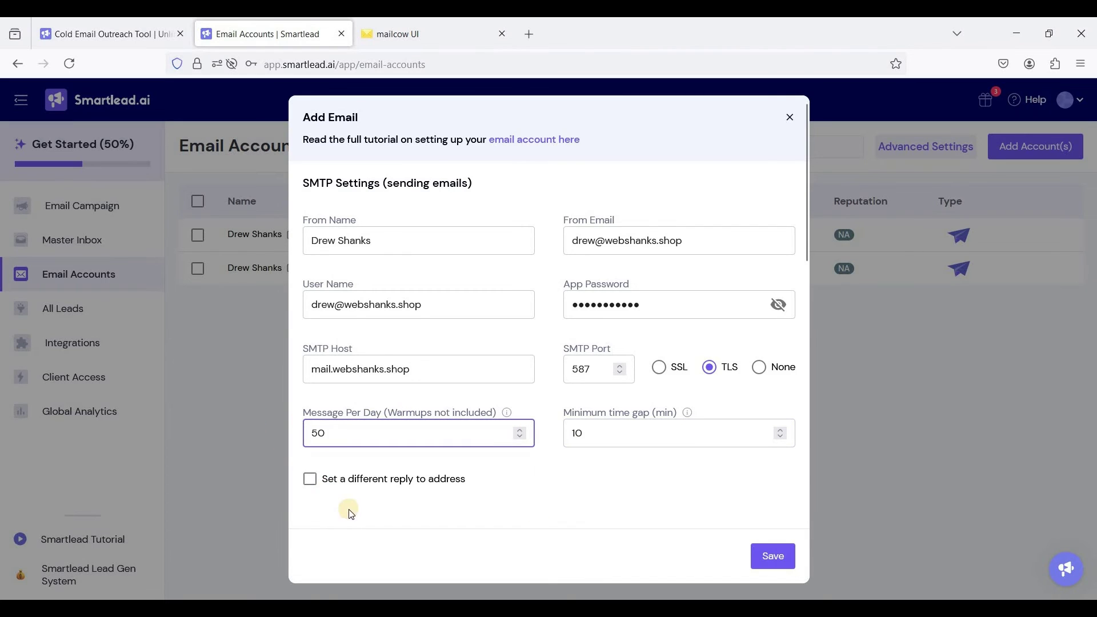
scroll(514, 412, "down", 5)
key("Tab")
key("Tab")
key("Tab")
type("mail")
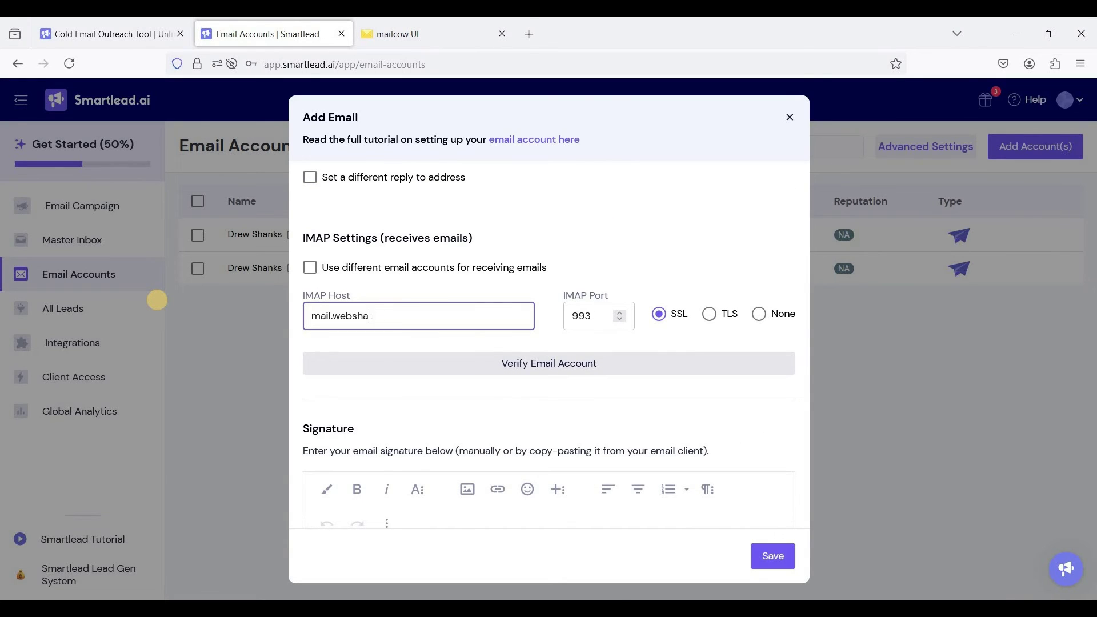
type("p")
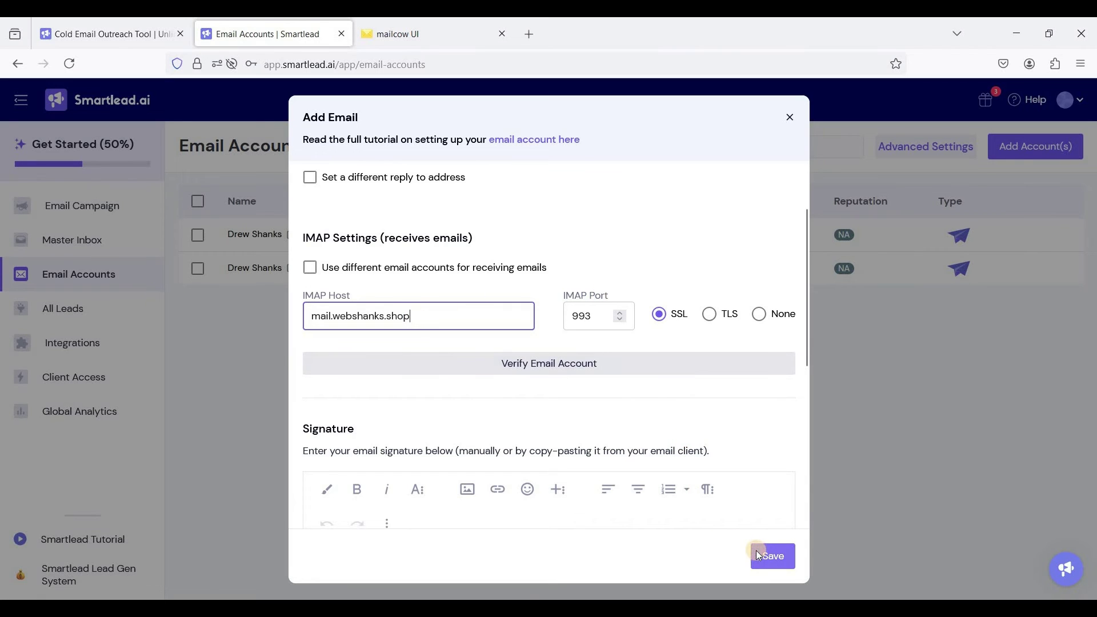
left_click(756, 554)
left_click(478, 280)
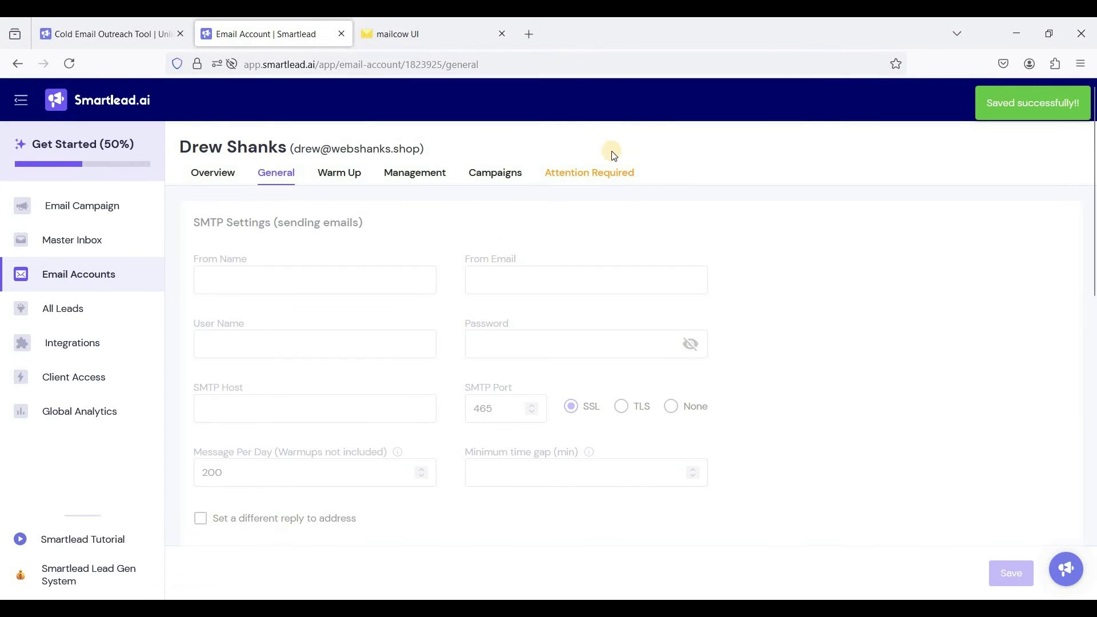
left_click(589, 176)
left_click(450, 235)
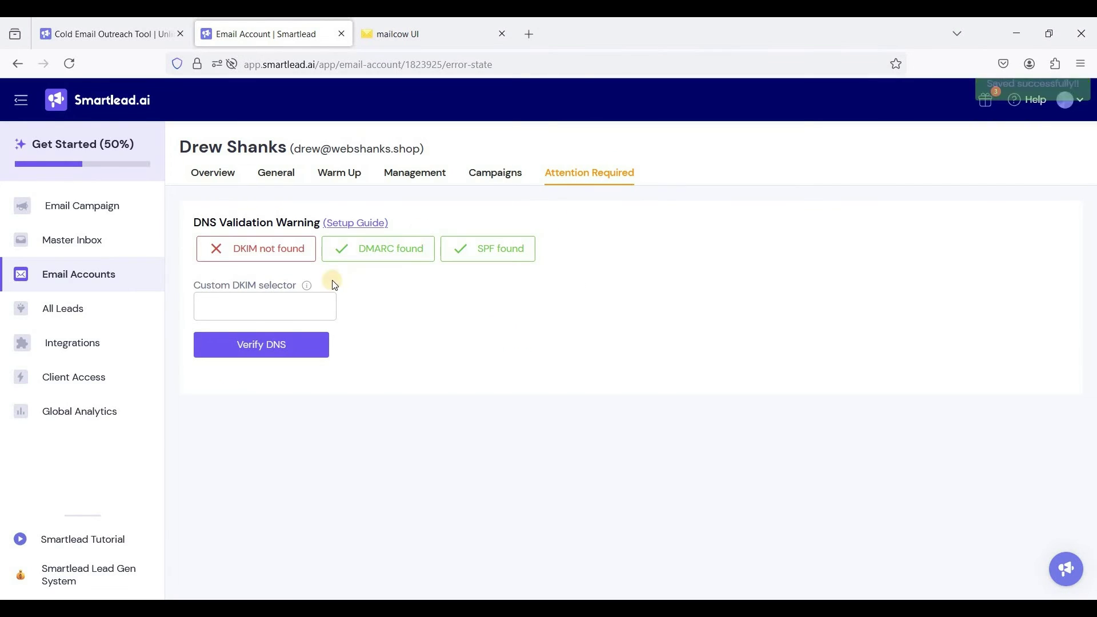
Verify DNS with custom DKIM selector 'dkim', then return to the Email Accounts list.
left_click(281, 303)
type("dkim")
left_click(267, 350)
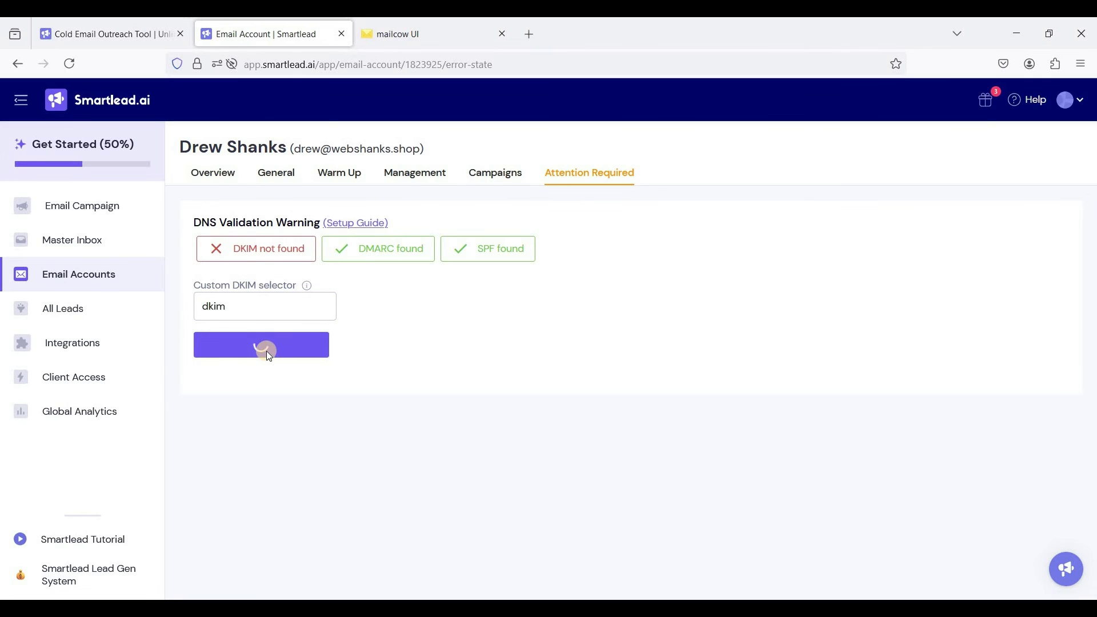
left_click(110, 286)
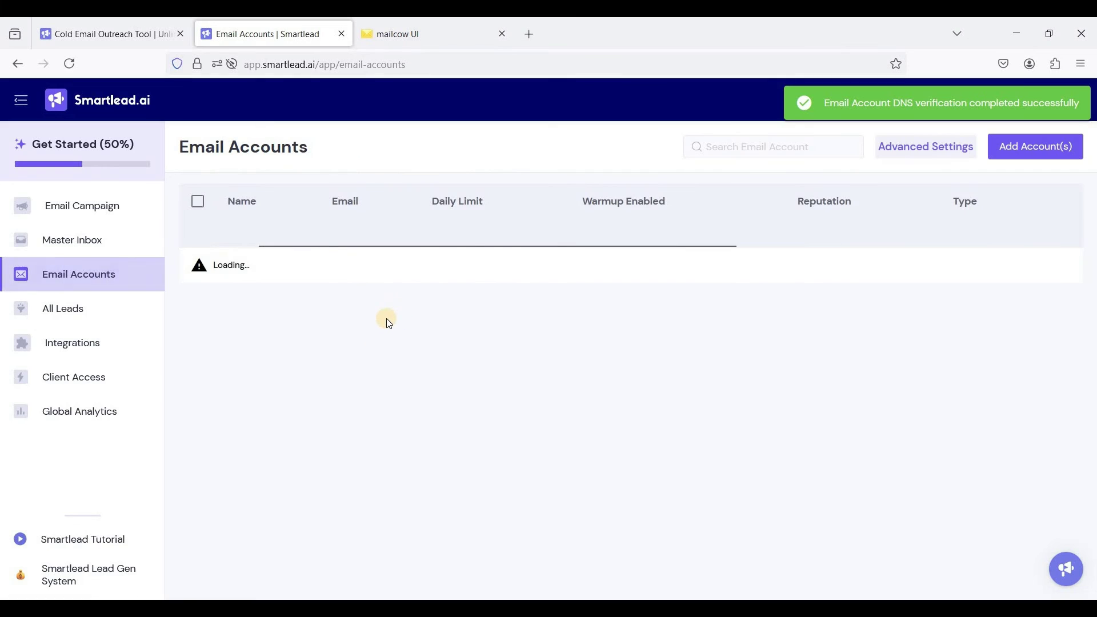
Bulk-update all three accounts to warmup status Active and save.
left_click(197, 201)
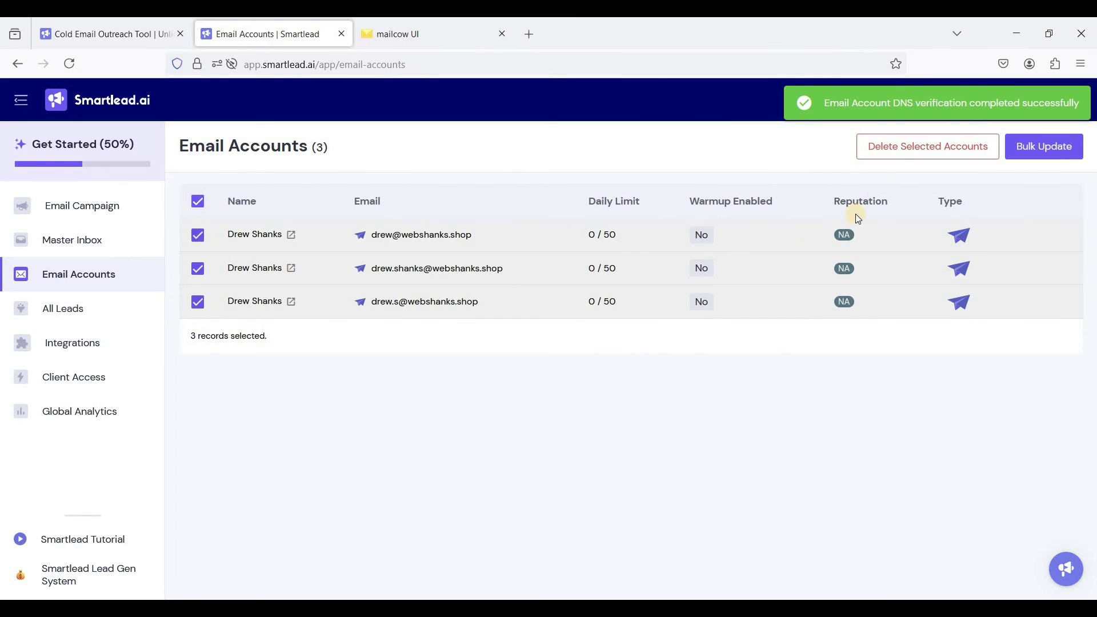
left_click(1016, 150)
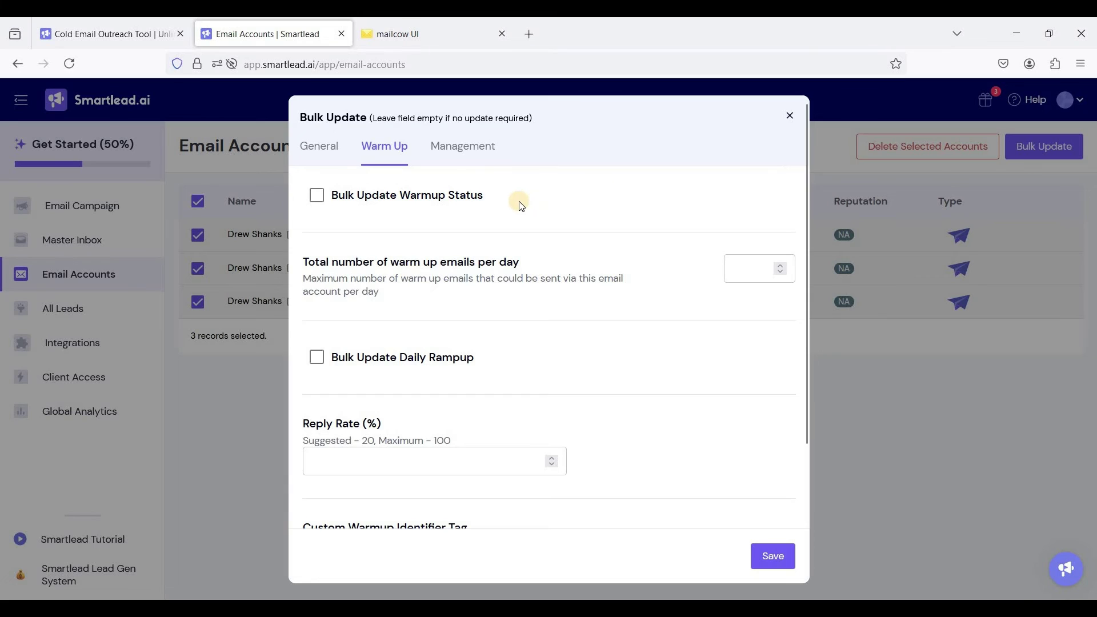
left_click(317, 196)
left_click(340, 196)
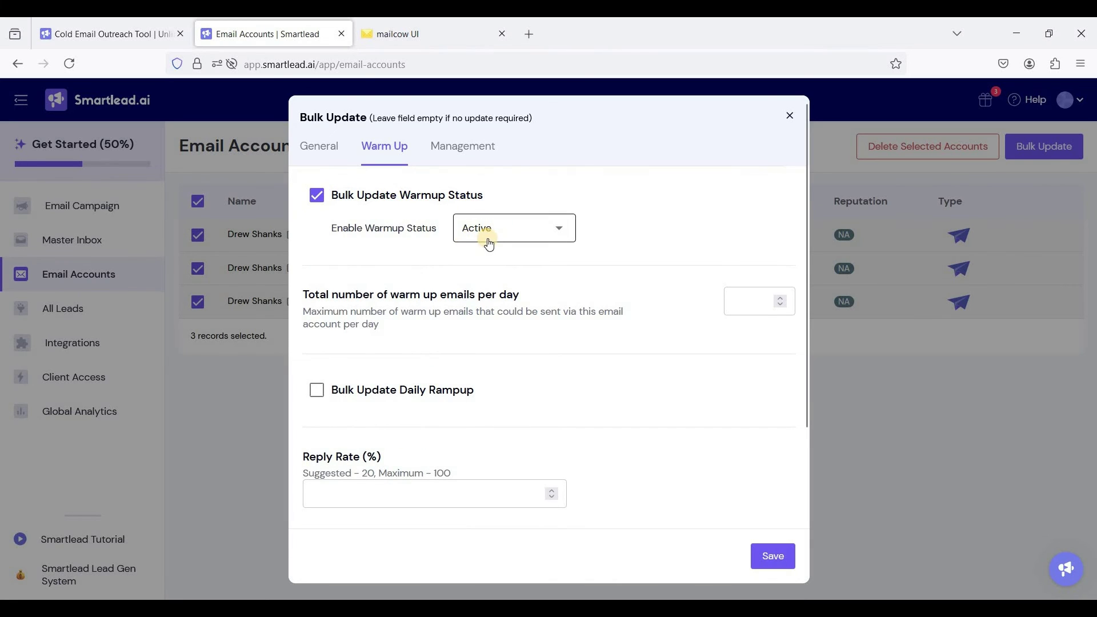
left_click(774, 557)
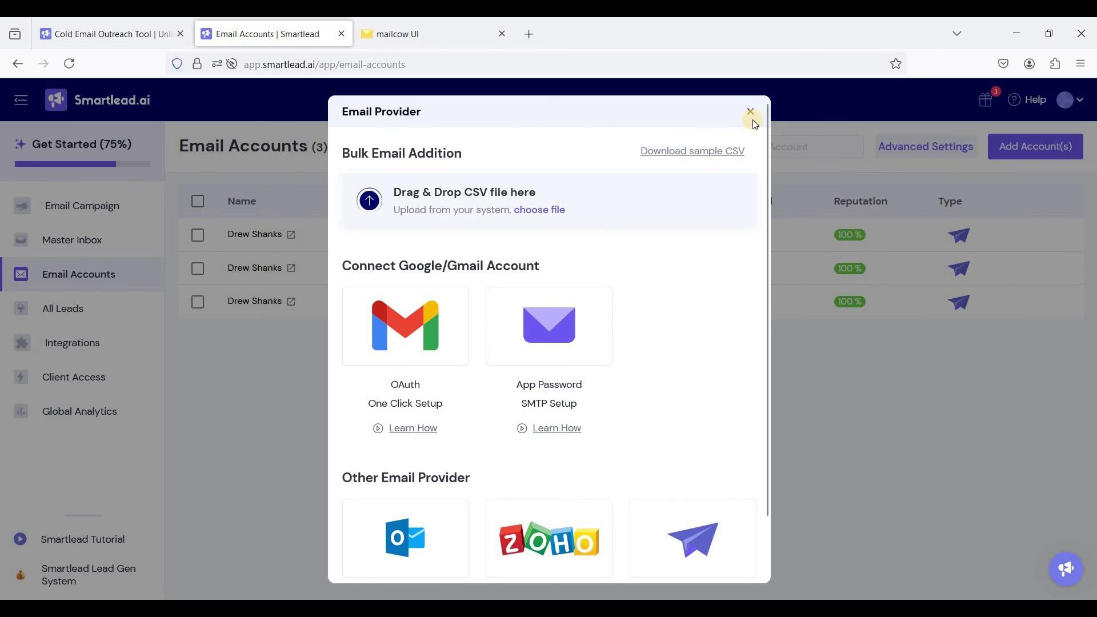
Close the Email Provider dialog, leaving the three 100%-reputation mailboxes listed.
left_click(754, 118)
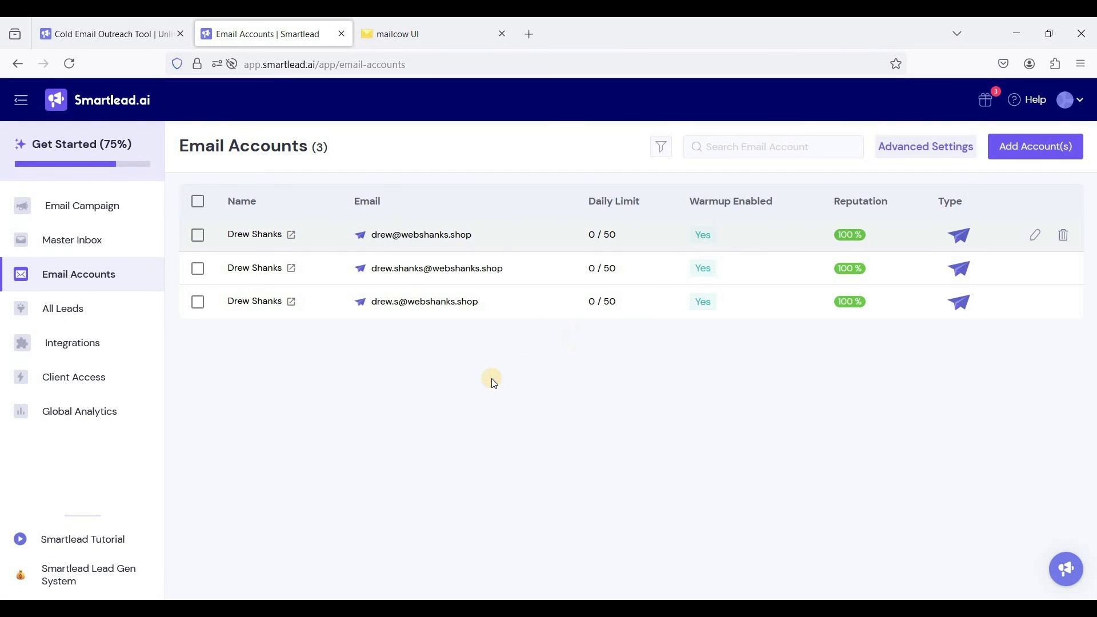